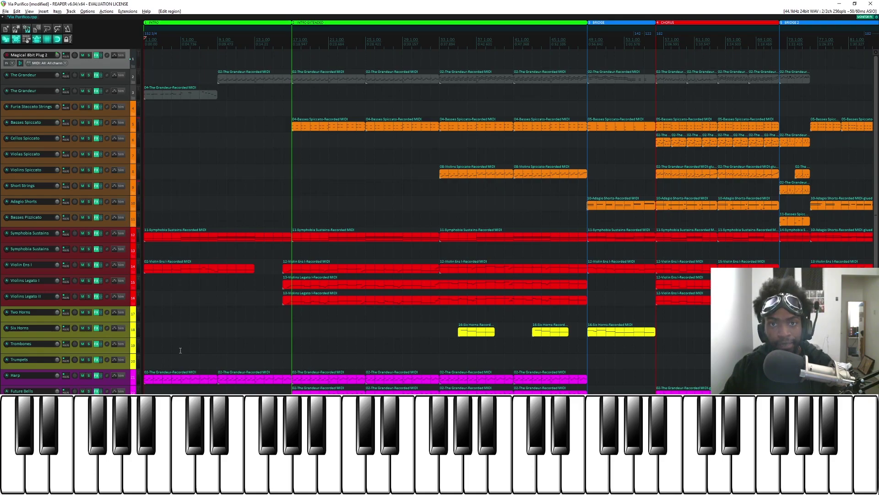
# Return to the arrangement, start playback, and briefly solo then unsolo The Grandeur
pyautogui.hotkey('alt', 'Tab')
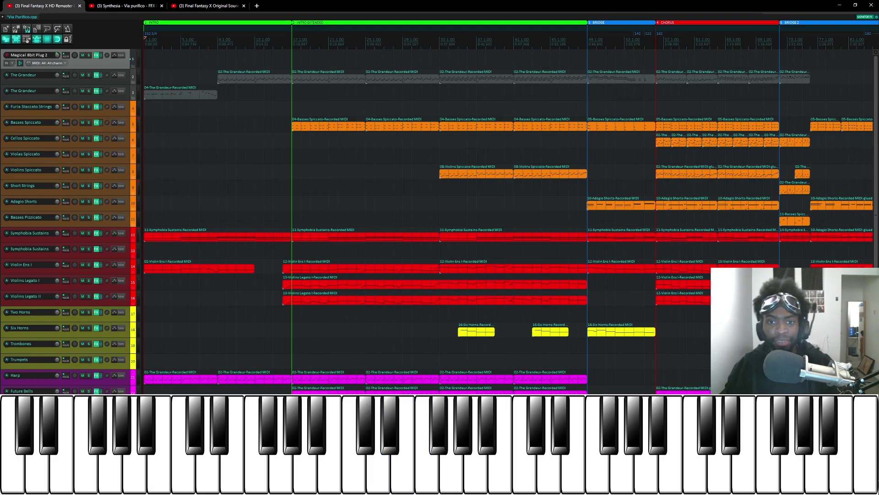
pyautogui.click(168, 204)
pyautogui.press('space')
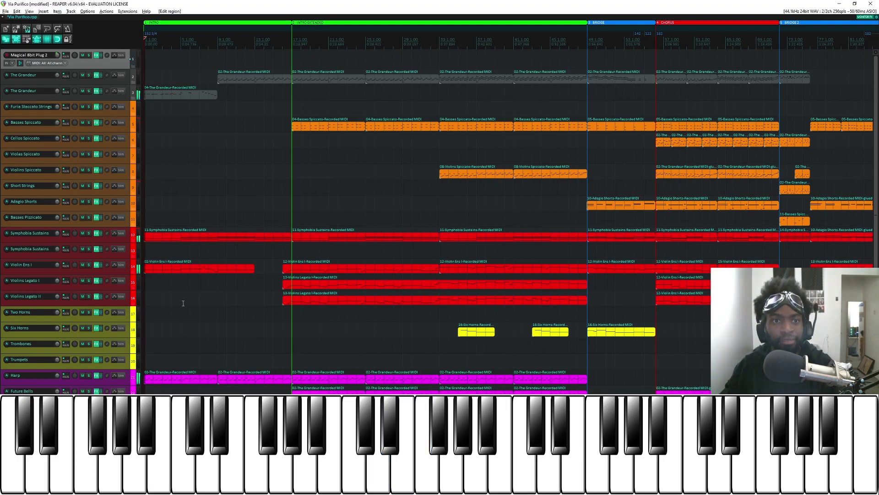
pyautogui.click(89, 91)
pyautogui.click(89, 91)
pyautogui.scroll(-2, 100, 351)
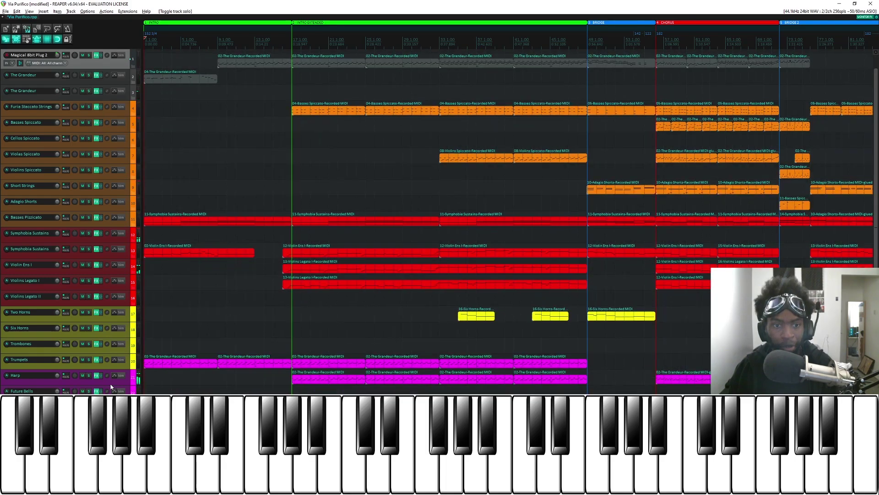
# Solo Harp, The Grandeur, Violin Ens I and the upper Grandeur track, replaying from the start
pyautogui.click(88, 344)
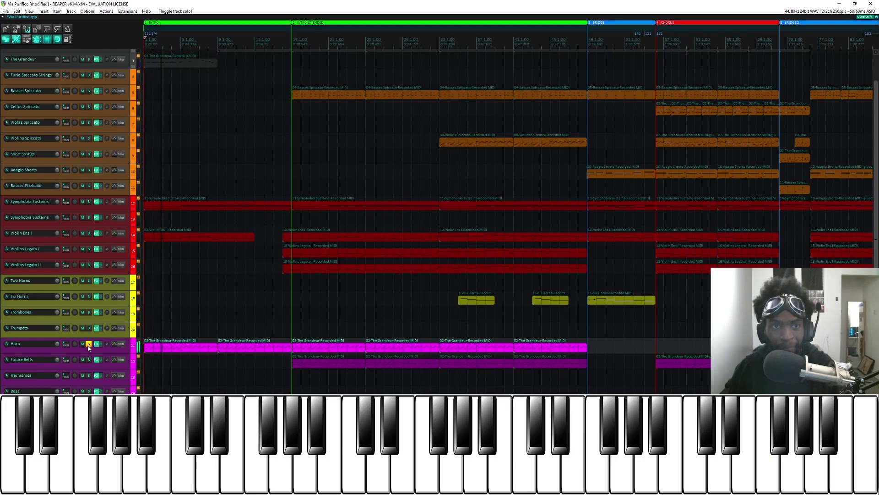
pyautogui.click(89, 60)
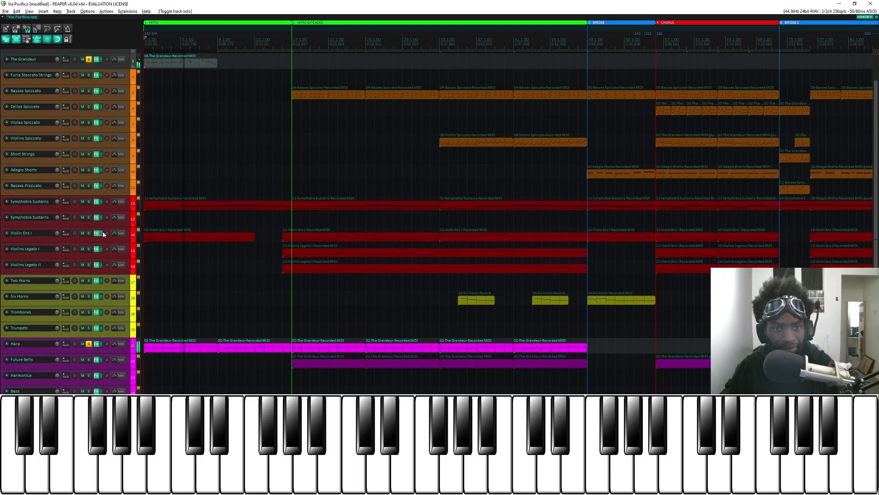
pyautogui.press('space')
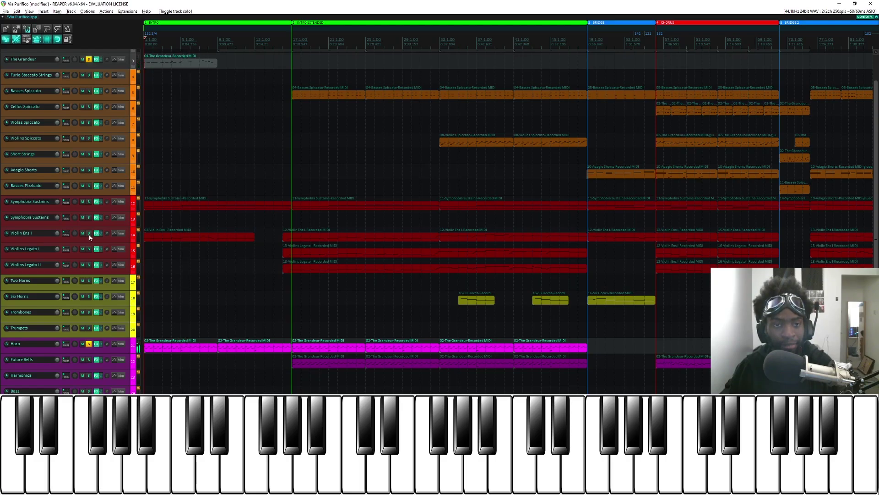
pyautogui.click(89, 234)
pyautogui.press('space')
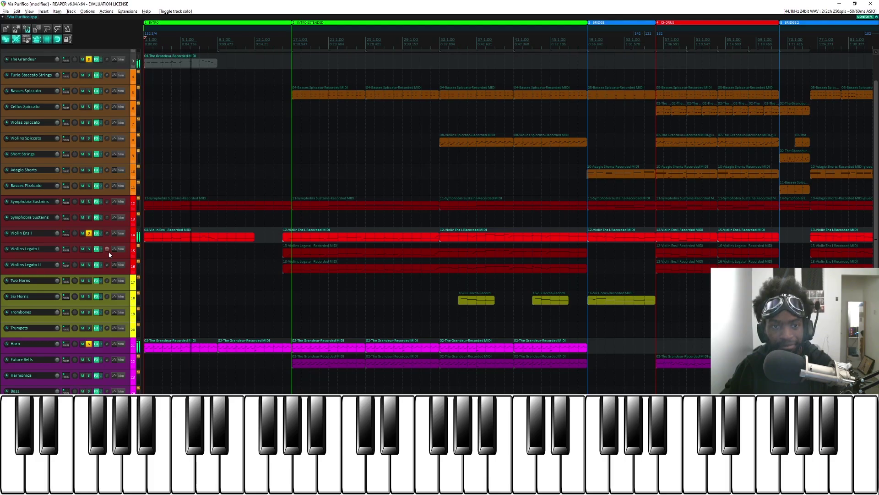
pyautogui.scroll(2, 207, 271)
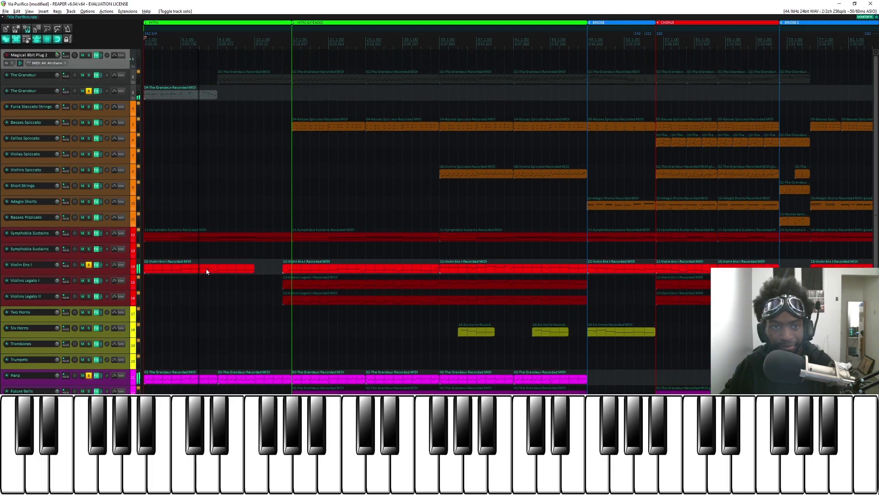
pyautogui.click(89, 76)
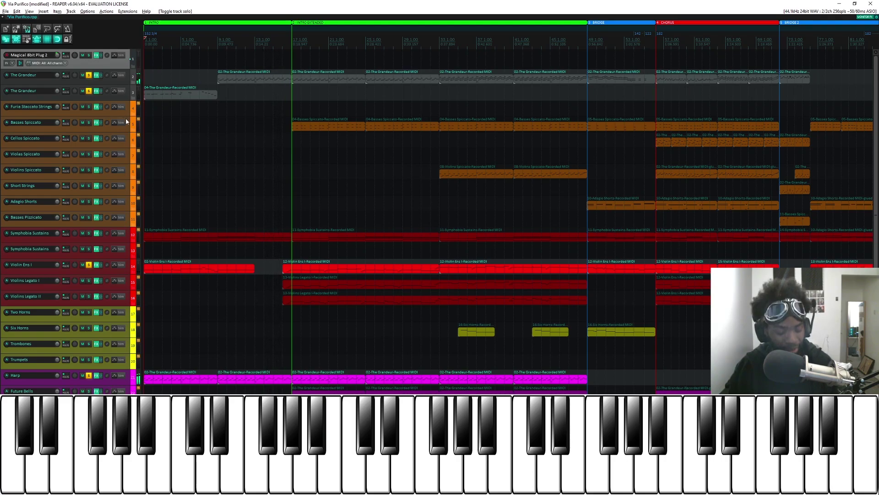
# Clear all track solos with Ctrl+Alt+F10 and look over the track list
pyautogui.hotkey('ctrl', 'alt', 'F10')
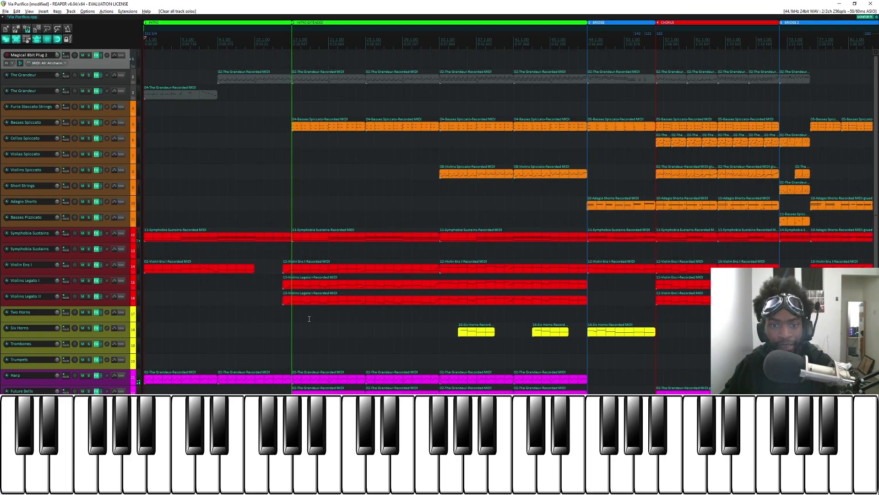
pyautogui.scroll(-5, 315, 241)
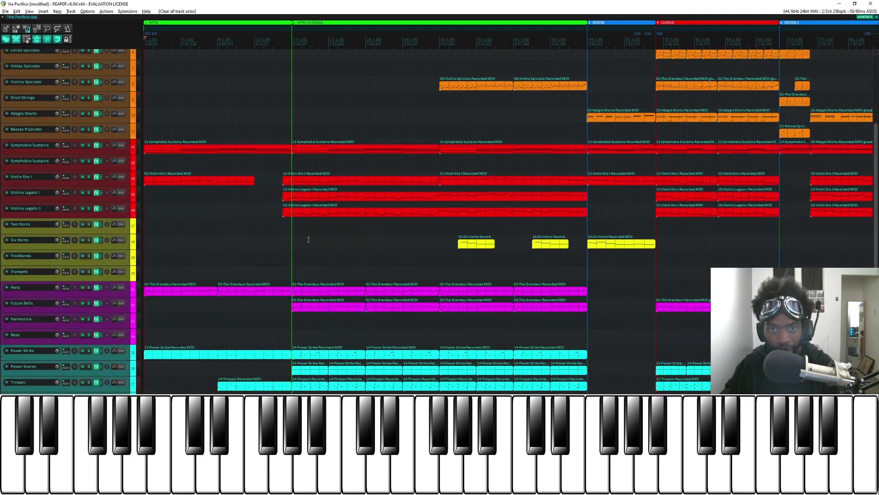
pyautogui.scroll(5, 306, 237)
pyautogui.scroll(-5, 290, 188)
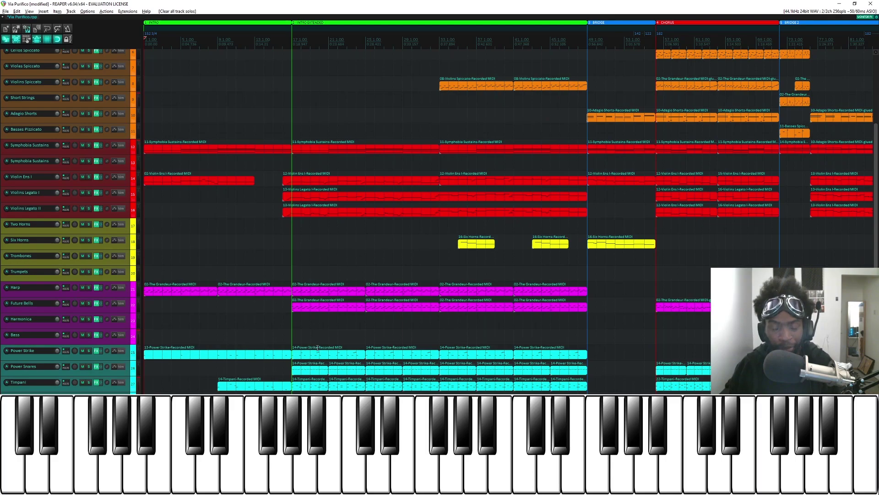
pyautogui.scroll(5, 317, 348)
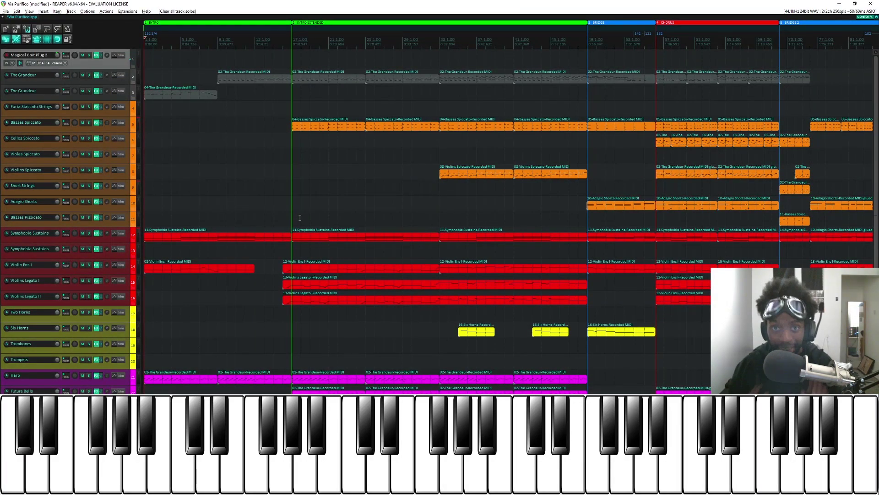
# Arm Violin Ens I, re-arm Magical 8bit Plug 2, and play from just before INTRO EXTENDED
pyautogui.click(117, 271)
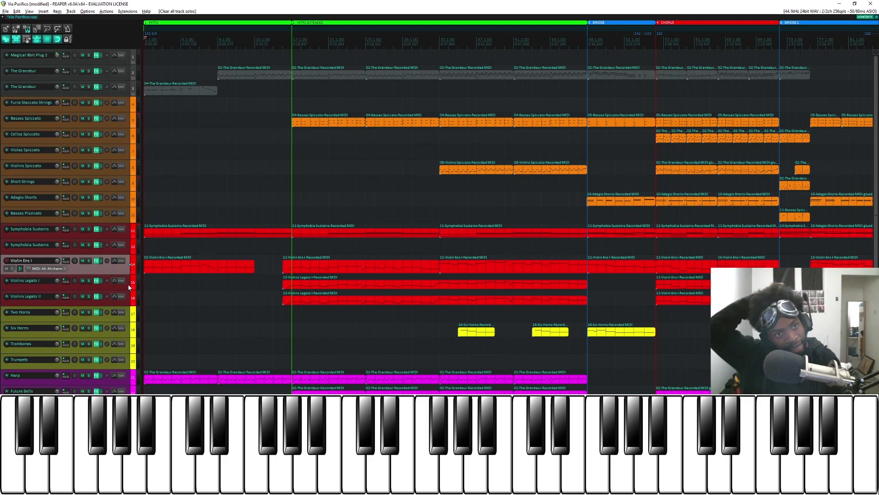
pyautogui.click(118, 58)
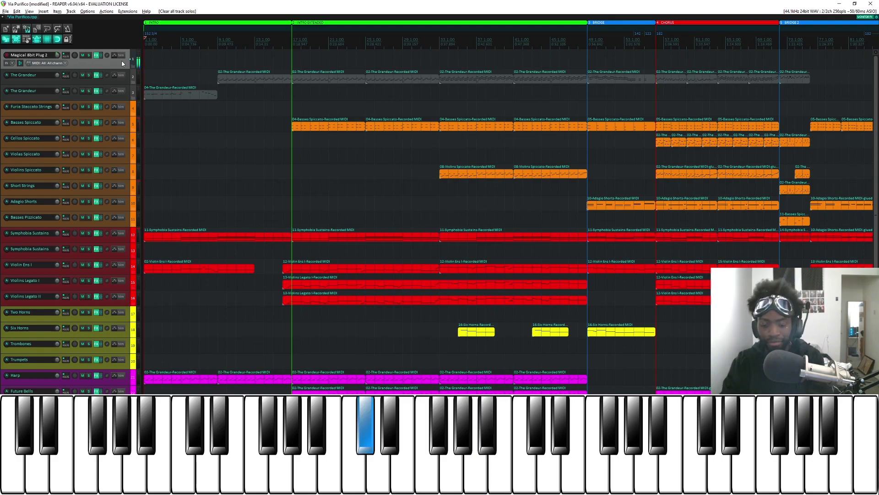
pyautogui.click(282, 39)
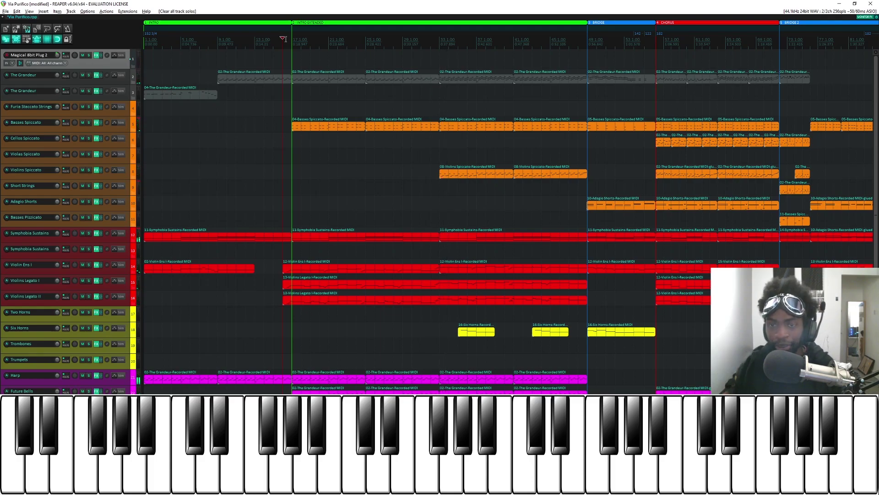
# Stop playback and scroll the arrangement right to the BRIDGE region
pyautogui.press('space')
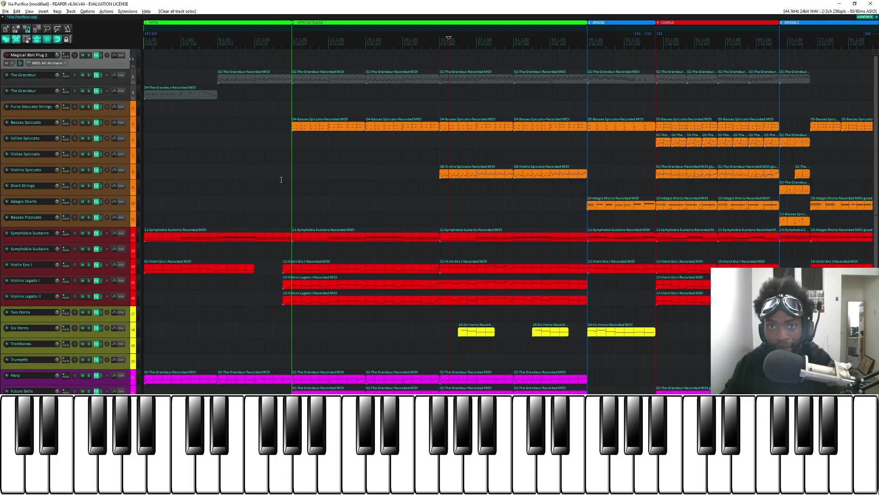
pyautogui.hscroll(10, 503, 148)
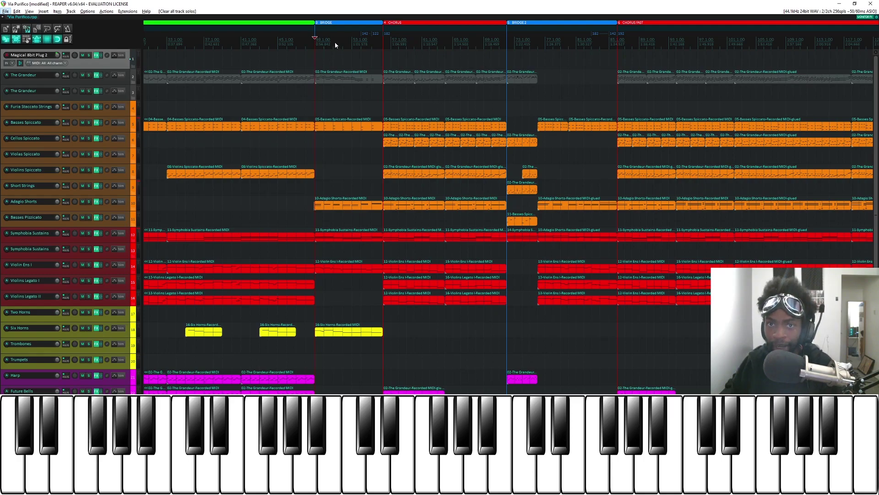
# Play from the BRIDGE marker, stopping and restarting once, listening on toward the Chorus
pyautogui.click(361, 42)
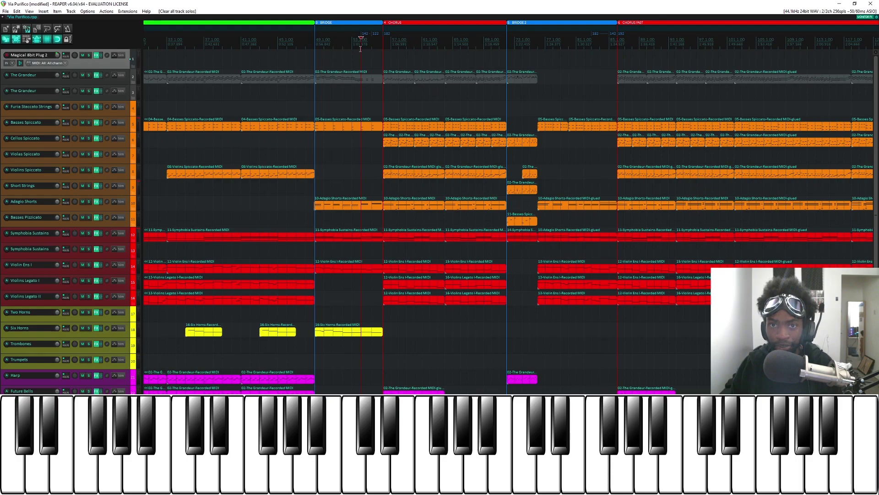
pyautogui.scroll(3, 444, 111)
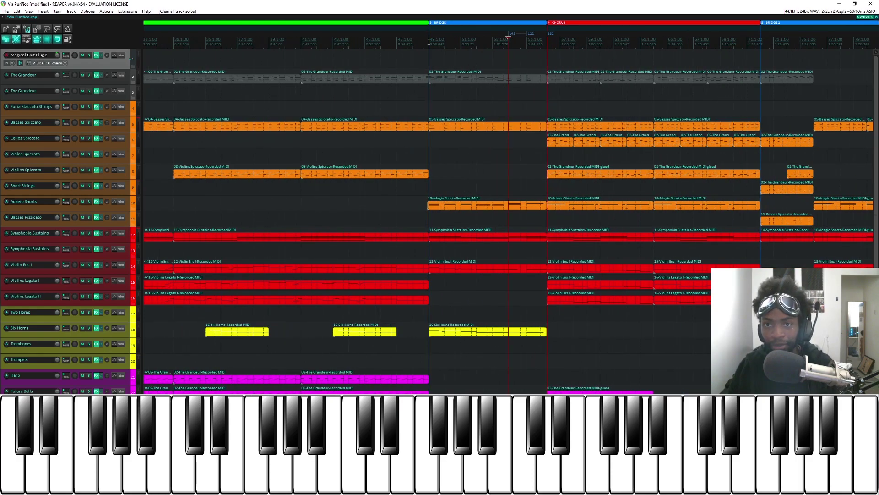
pyautogui.click(429, 41)
pyautogui.press('space')
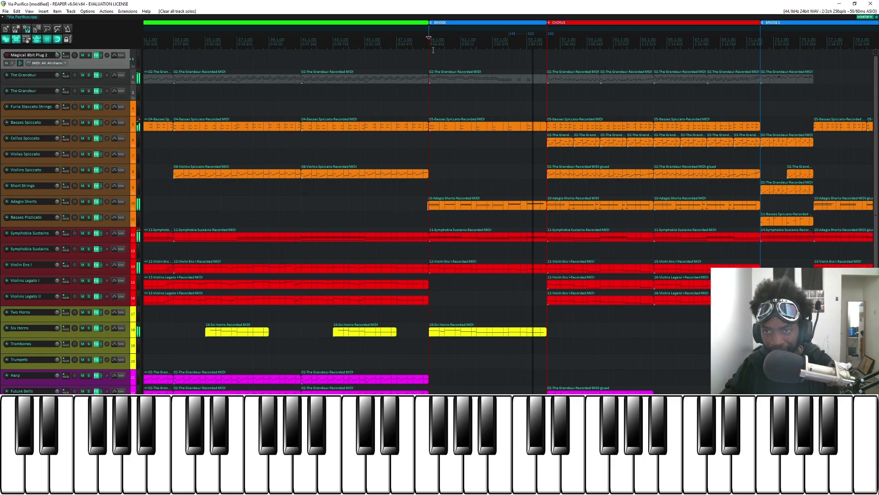
pyautogui.press('space')
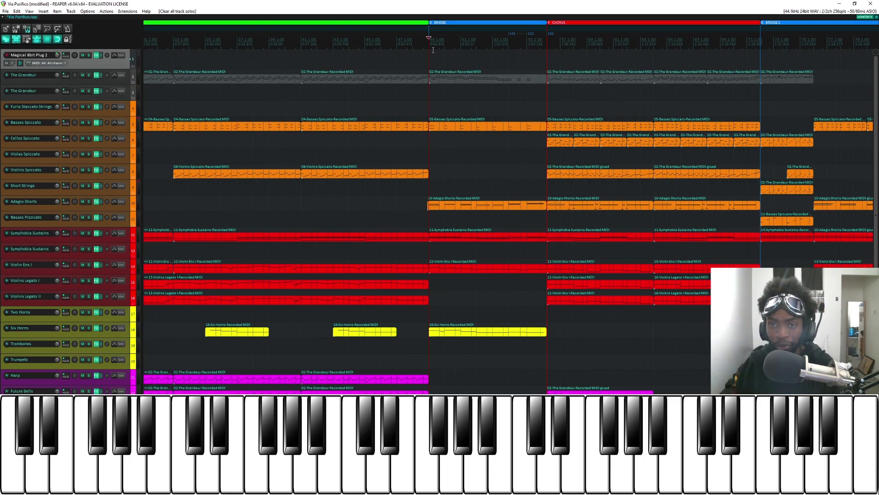
pyautogui.press('space')
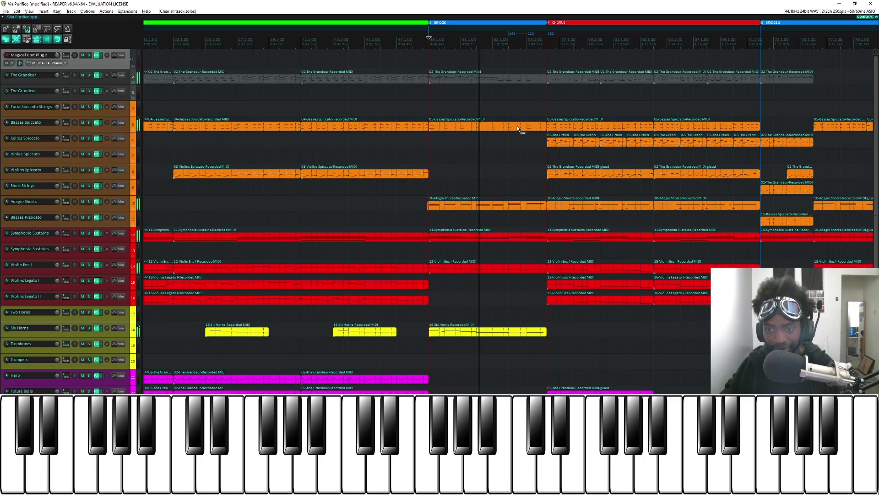
pyautogui.hscroll(2, 518, 129)
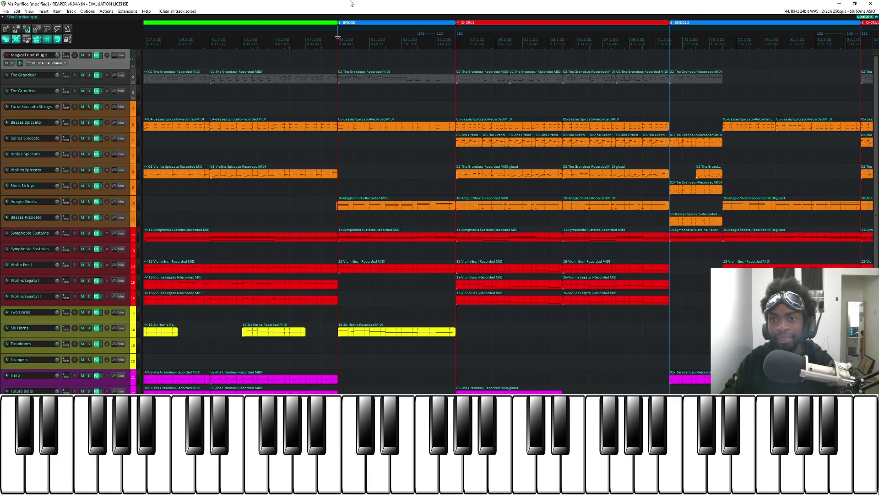
# Mute the three violin tracks and play the arrangement twice from the Chorus start
pyautogui.press('F5')
pyautogui.click(464, 33)
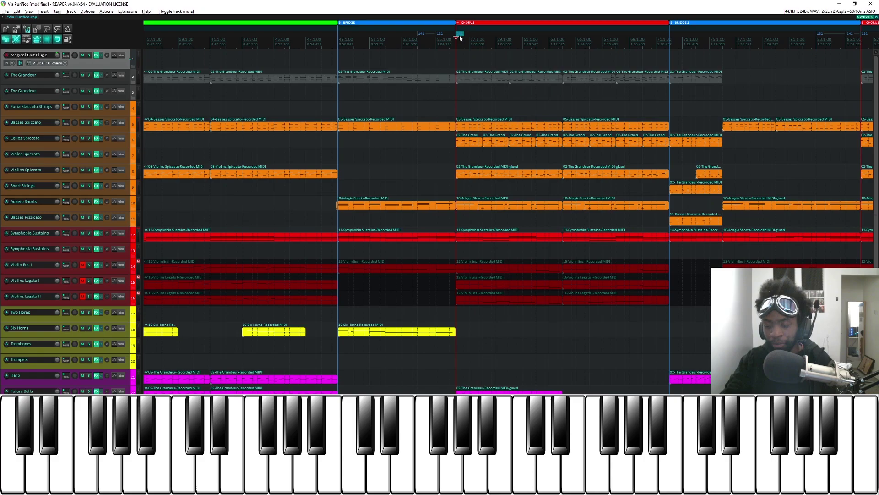
pyautogui.hotkey('alt', 'Tab')
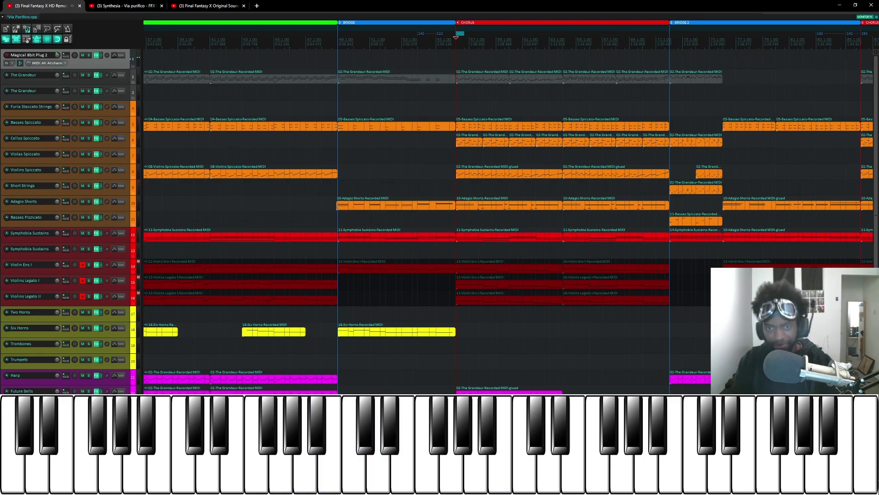
pyautogui.click(453, 23)
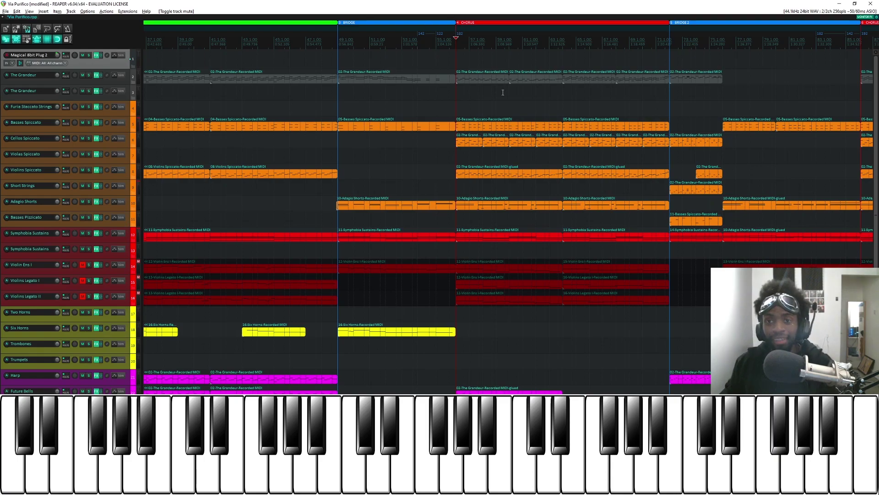
pyautogui.press('space')
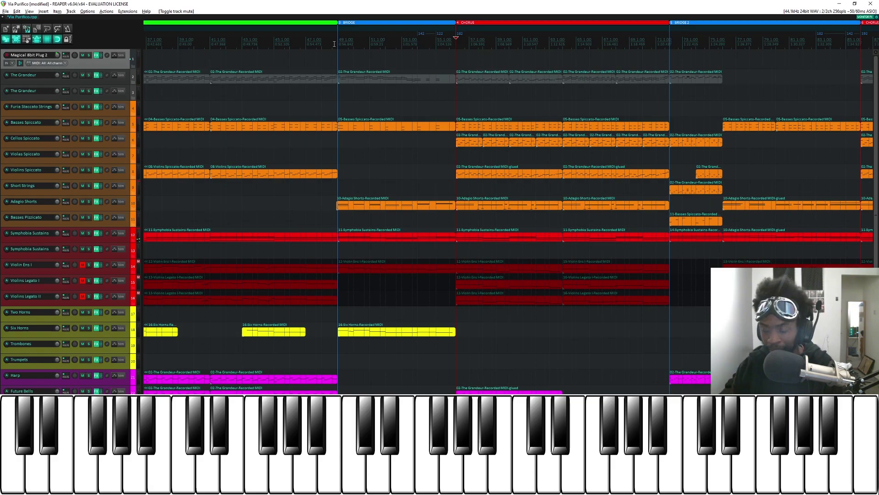
pyautogui.press('space')
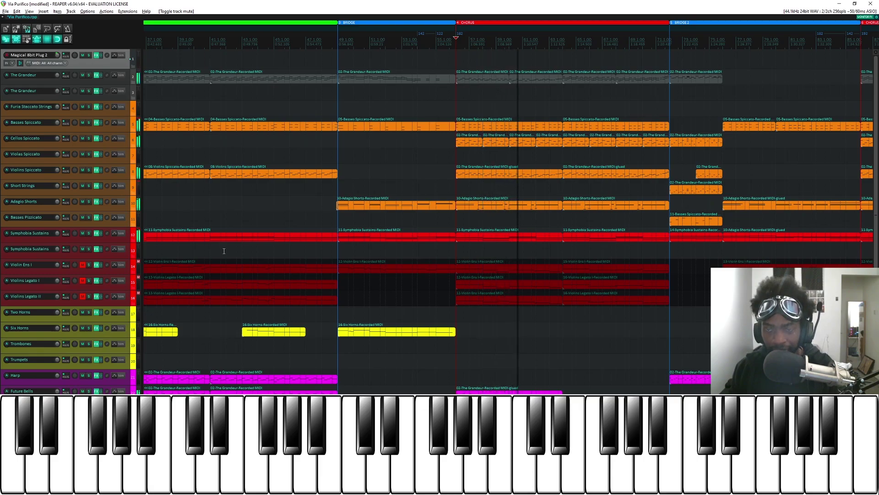
# Solo then unsolo Violin Ens I, and unmute Violin Ens I, Violins Legato I and II
pyautogui.click(85, 266)
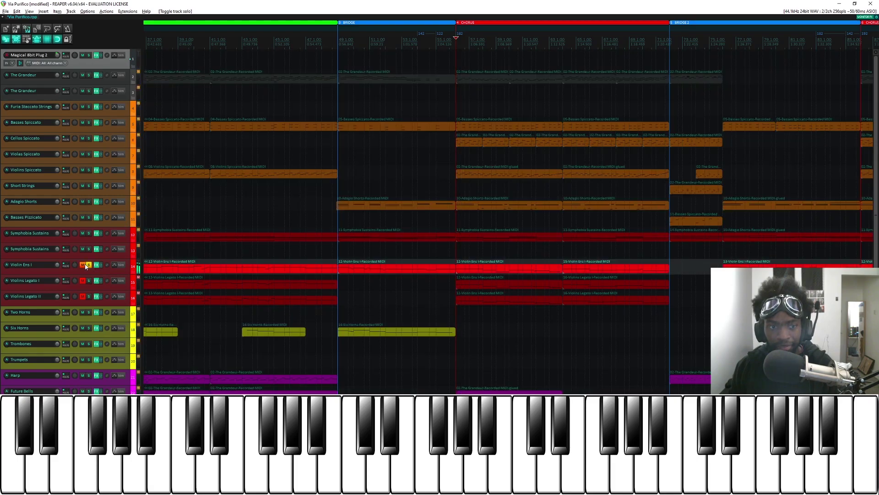
pyautogui.click(89, 266)
pyautogui.click(83, 266)
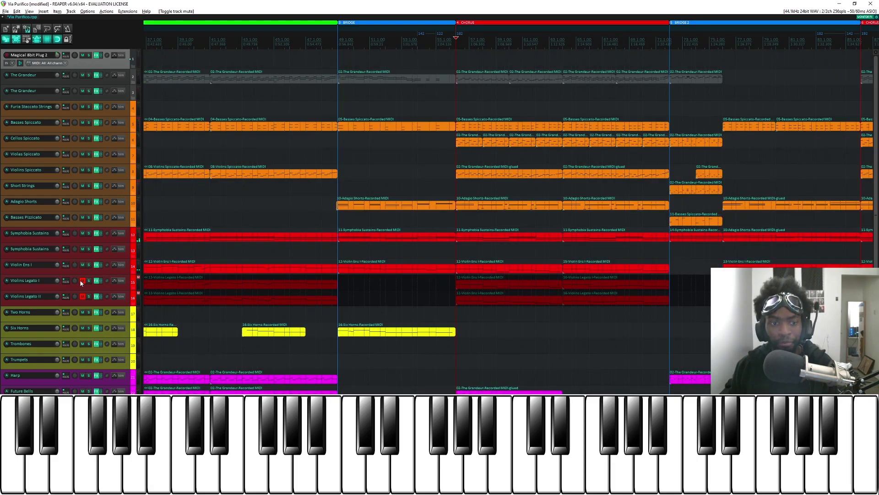
pyautogui.click(83, 281)
pyautogui.click(83, 297)
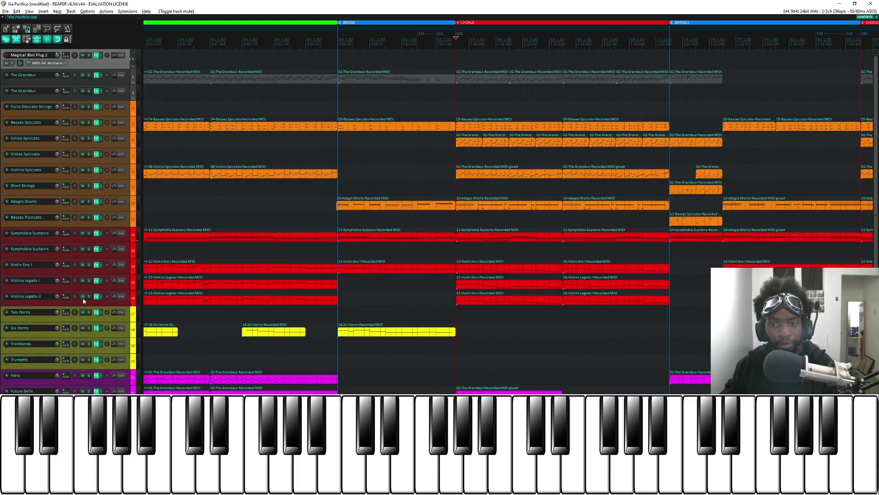
# Reselect Violin Ens I, then Magical 8bit Plug 2, and play the chorus with violins restored
pyautogui.click(114, 269)
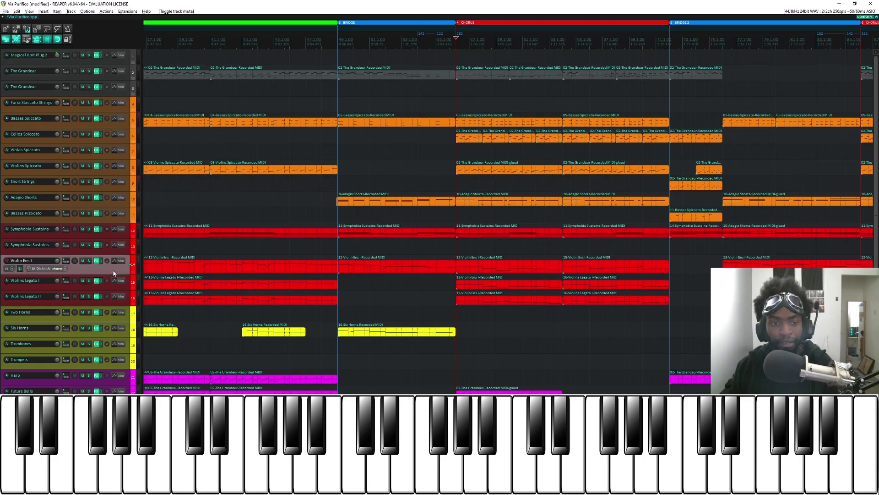
pyautogui.click(125, 62)
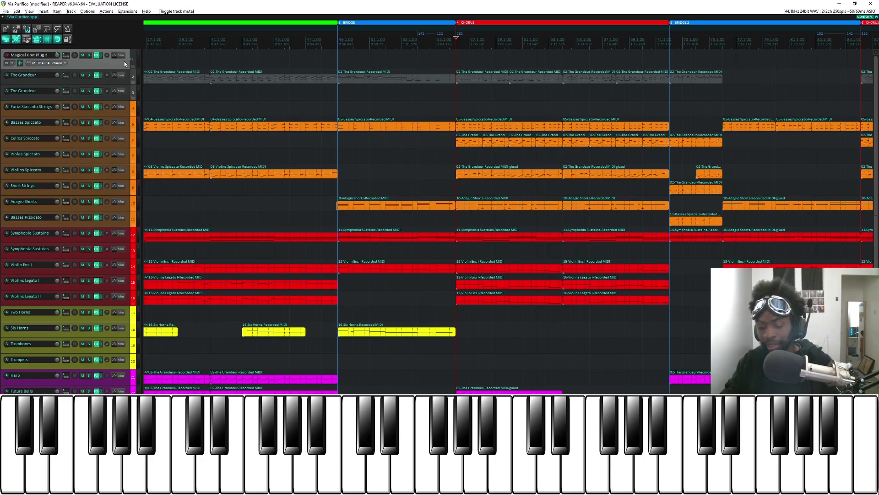
pyautogui.press('space')
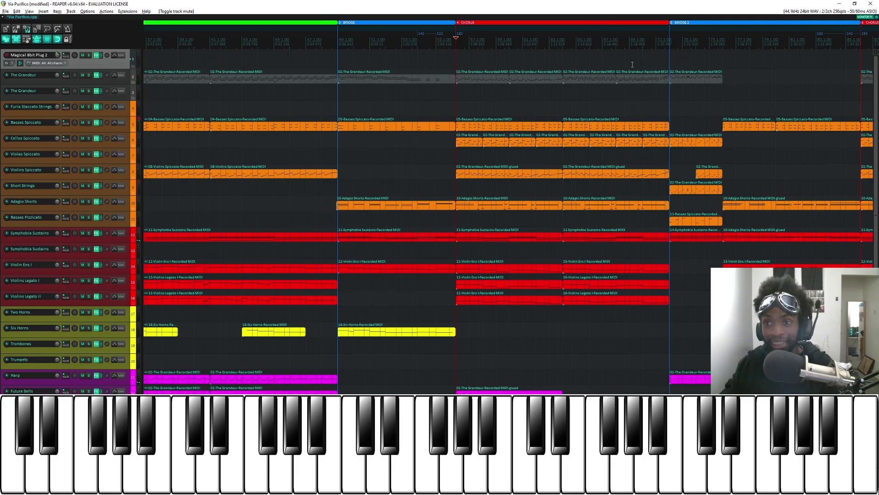
pyautogui.scroll(-2, 542, 44)
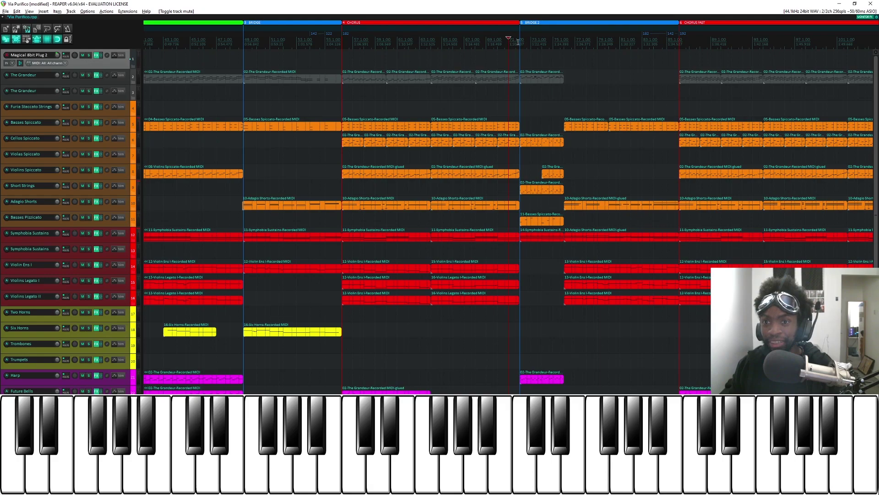
pyautogui.click(521, 41)
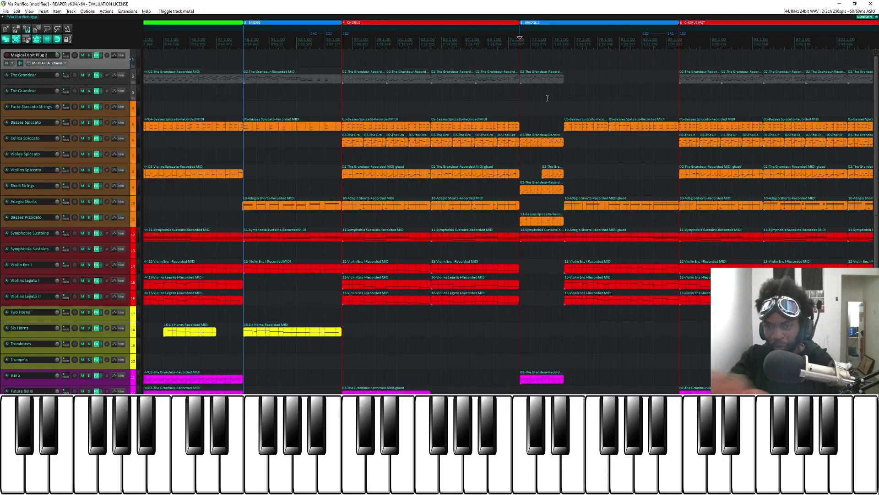
pyautogui.press('space')
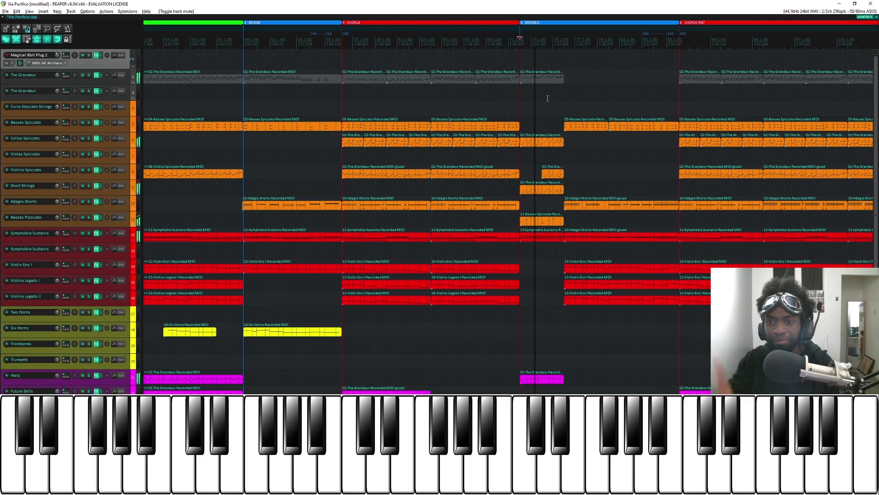
pyautogui.press('space')
pyautogui.scroll(2, 607, 207)
pyautogui.scroll(-3, 607, 207)
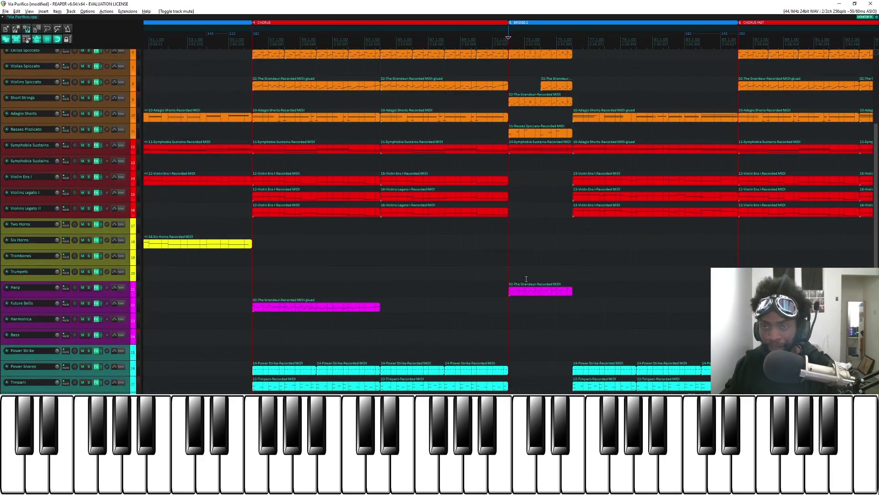
pyautogui.scroll(3, 506, 156)
pyautogui.click(494, 42)
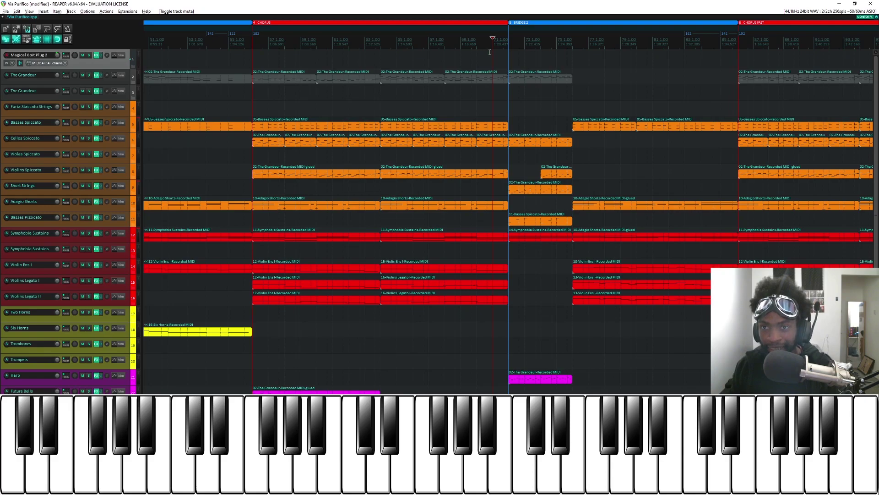
pyautogui.click(509, 41)
pyautogui.press('space')
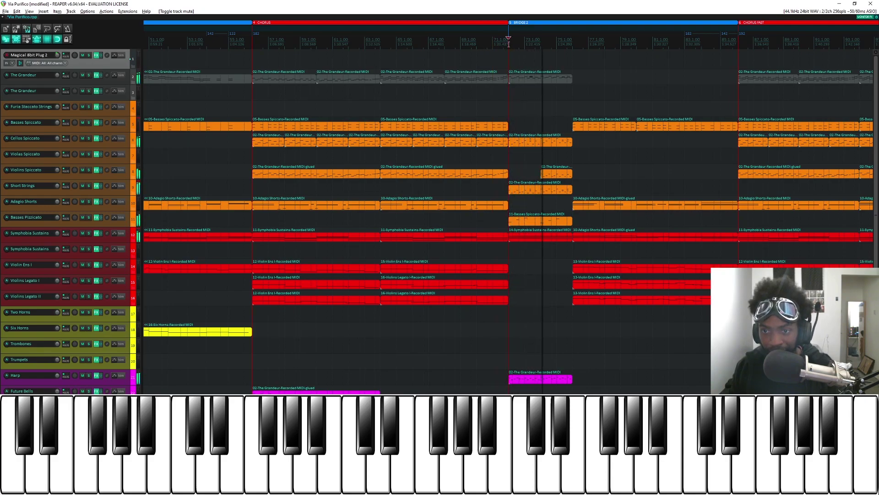
pyautogui.press('space')
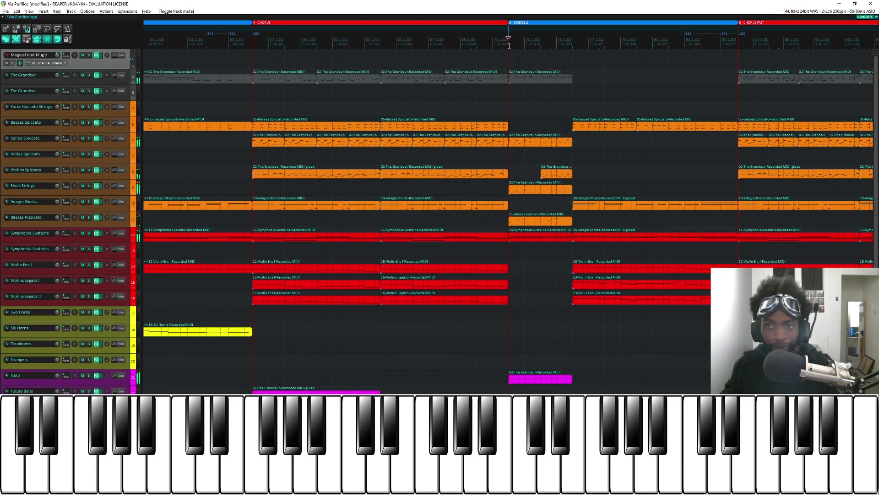
pyautogui.click(573, 42)
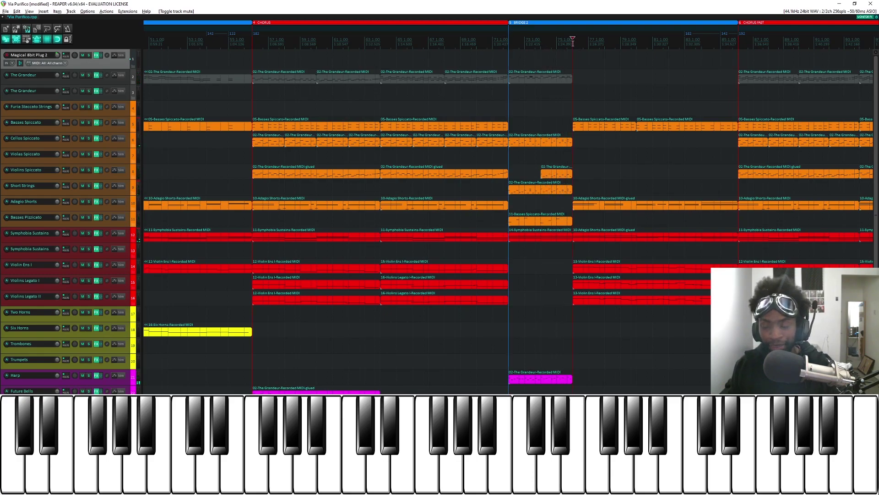
pyautogui.press('space')
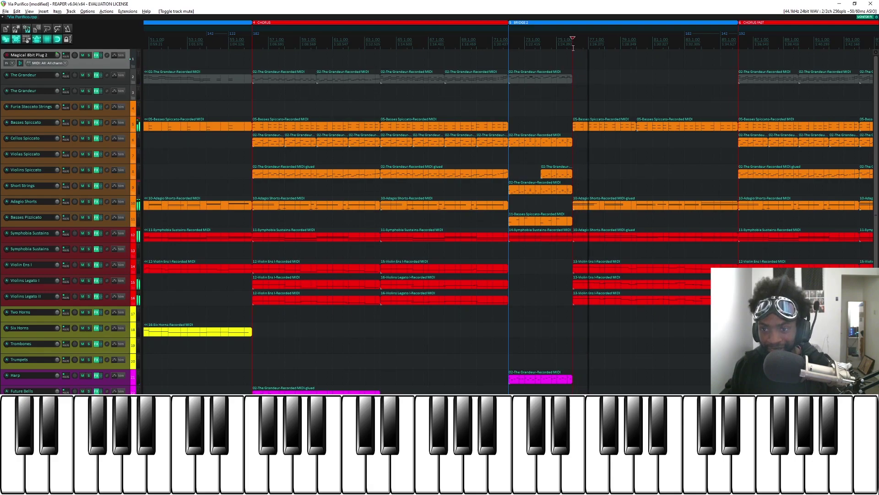
pyautogui.scroll(-1, 618, 188)
pyautogui.scroll(-1, 618, 188)
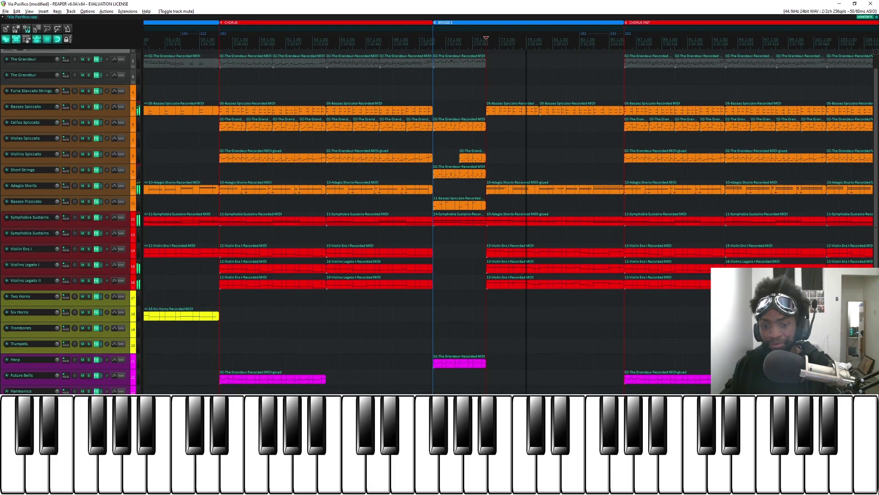
pyautogui.hscroll(2, 426, 380)
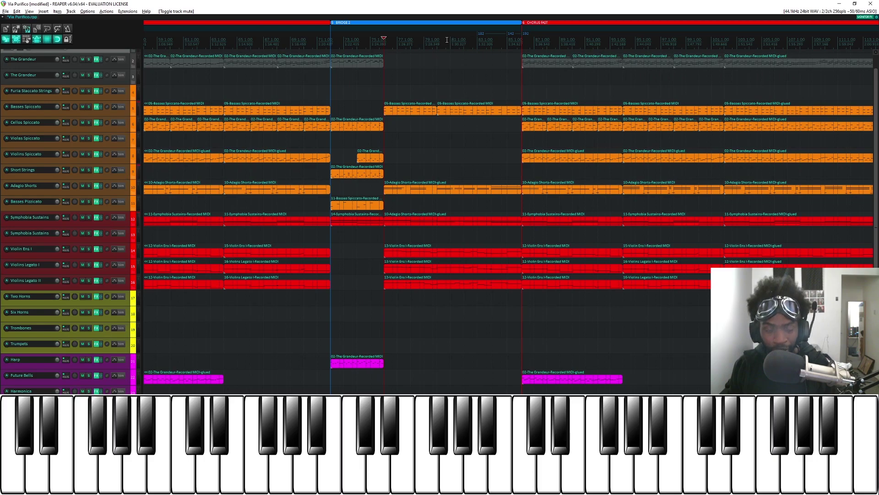
pyautogui.click(453, 42)
pyautogui.press('space')
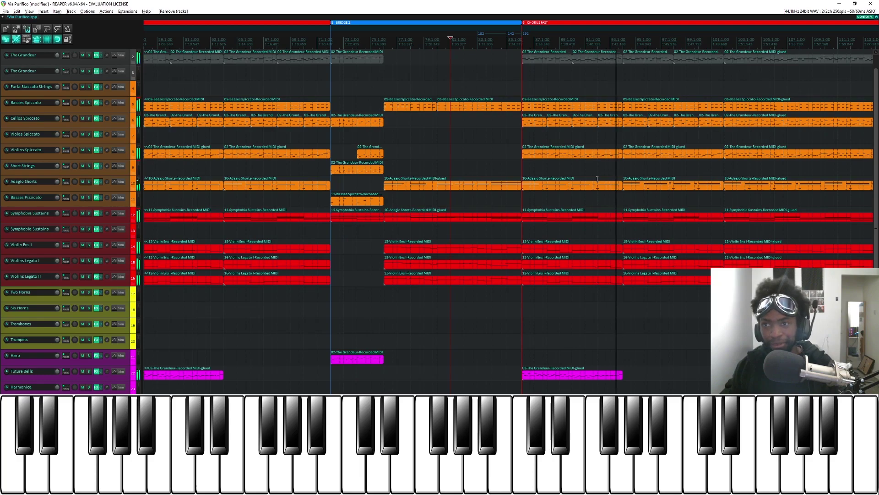
pyautogui.hscroll(3, 504, 206)
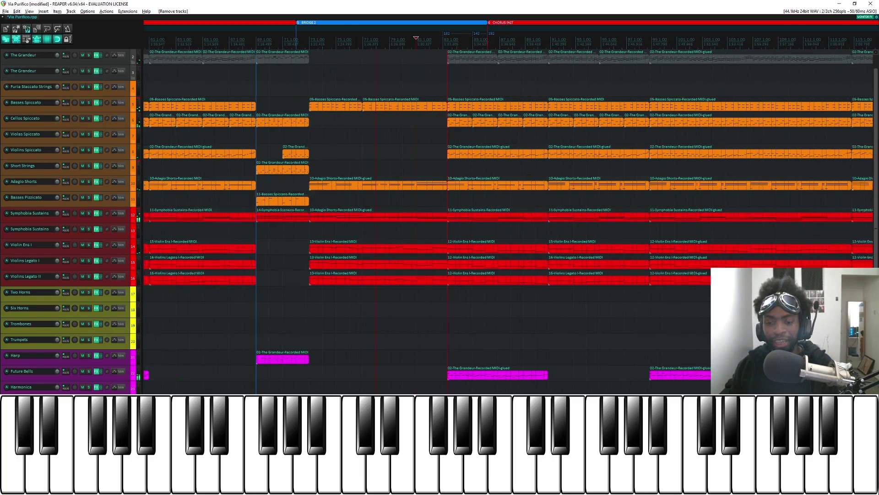
pyautogui.hscroll(-3, 477, 348)
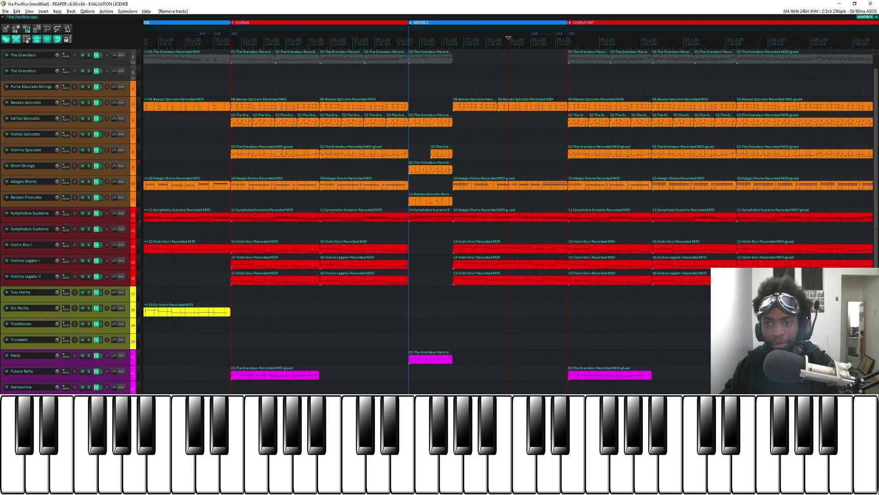
pyautogui.hscroll(9, 504, 206)
pyautogui.hscroll(-2, 503, 206)
pyautogui.hscroll(2, 504, 206)
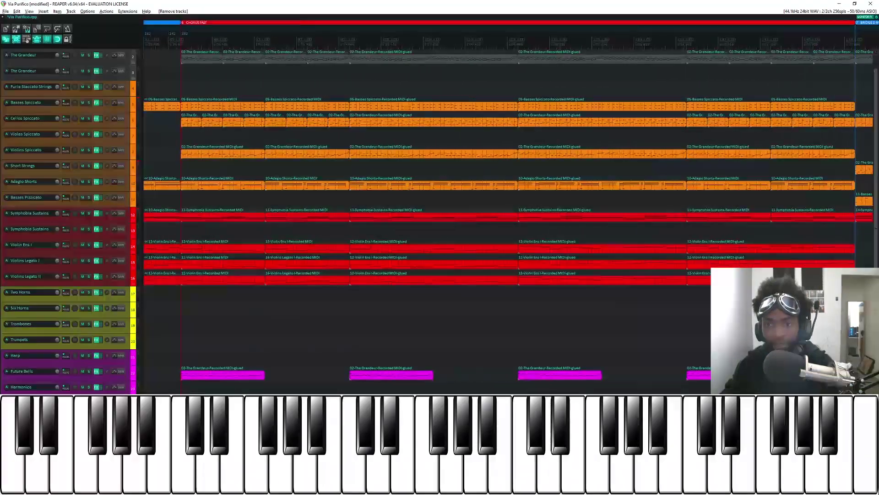
pyautogui.hscroll(-1, 346, 250)
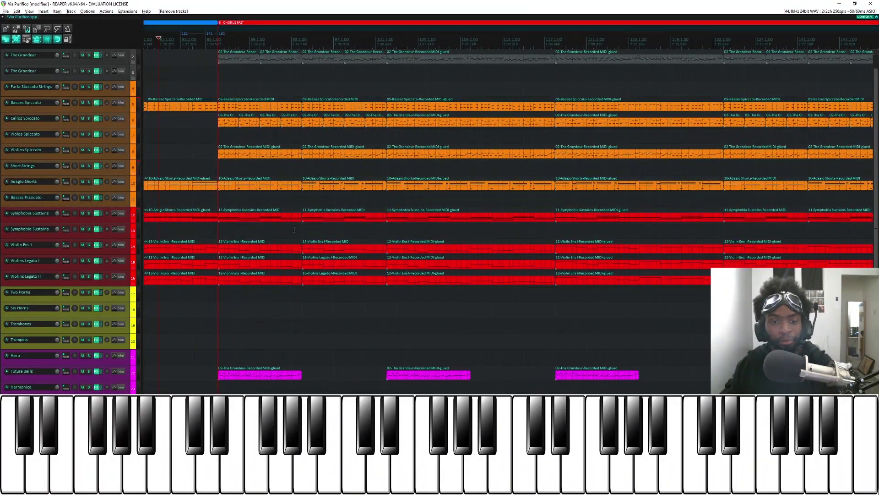
pyautogui.scroll(-3, 294, 229)
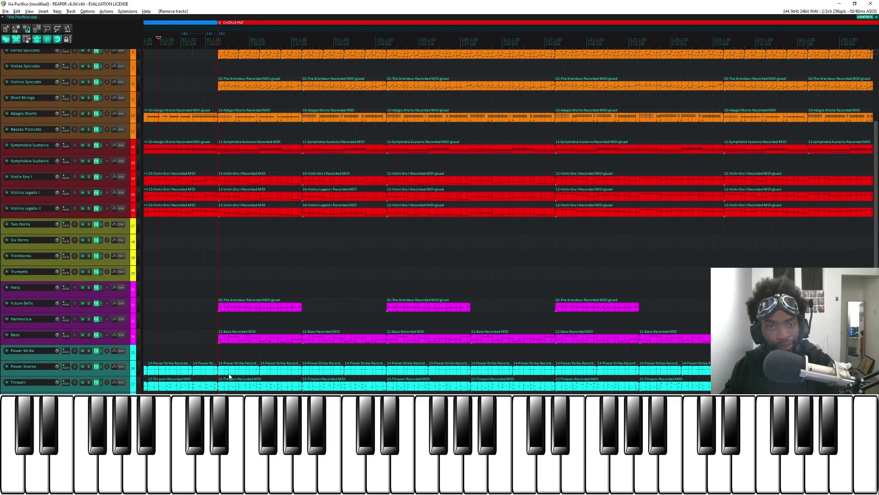
pyautogui.scroll(3, 247, 343)
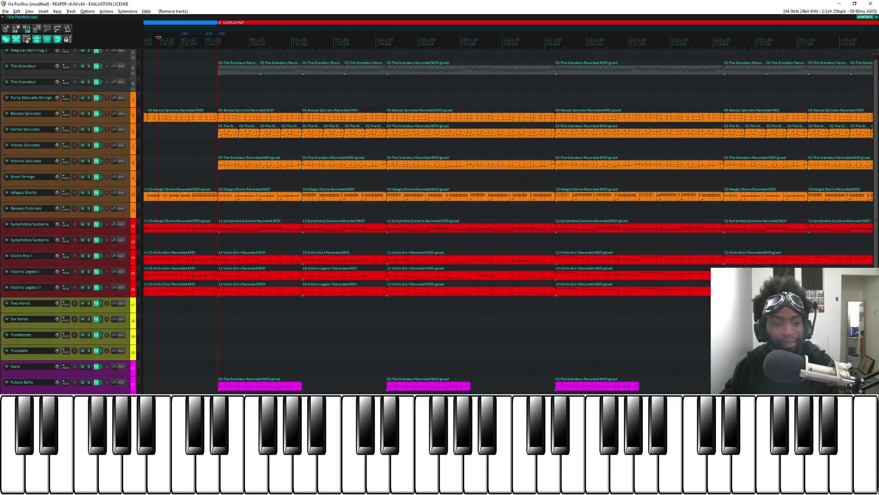
# Solo a horn track, add Violin Ens I, then add The Grandeur to the solos
pyautogui.click(88, 303)
pyautogui.click(89, 257)
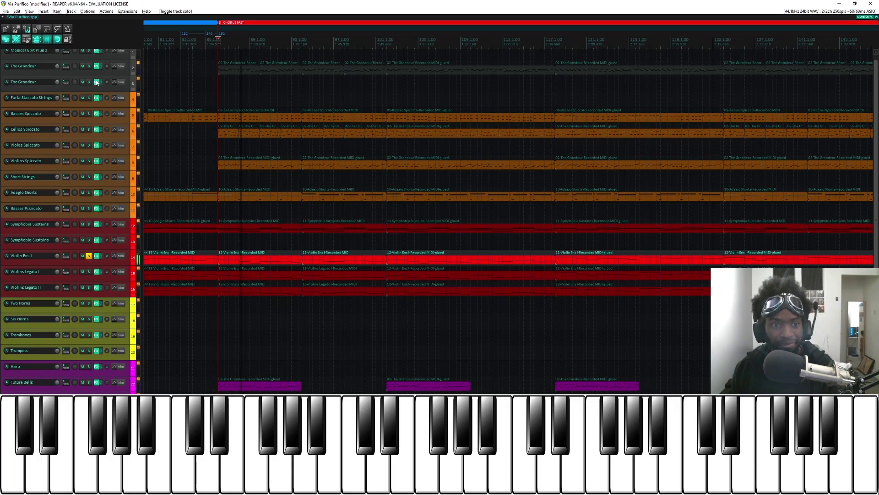
pyautogui.click(90, 67)
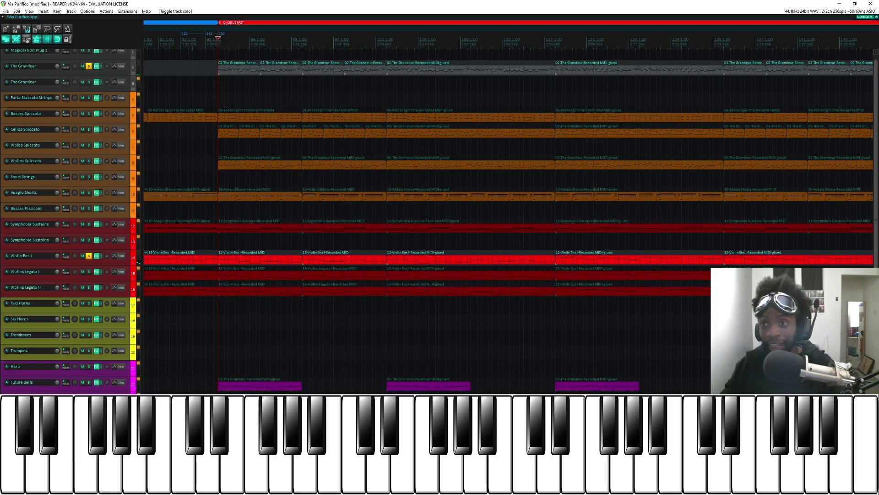
# Jump to BRIDGE 2 FAST, clear all solos, and play from partway into the section
pyautogui.press('7')
pyautogui.hotkey('ctrl', 'alt', 's')
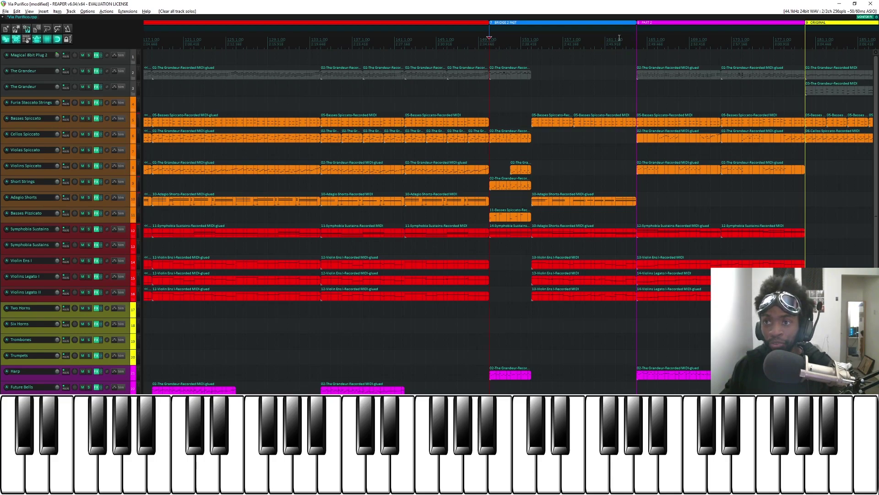
pyautogui.click(571, 44)
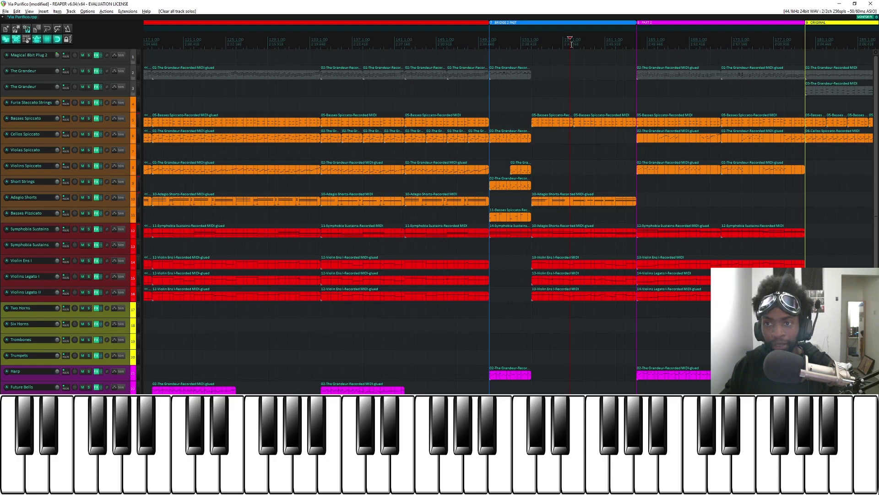
pyautogui.press('space')
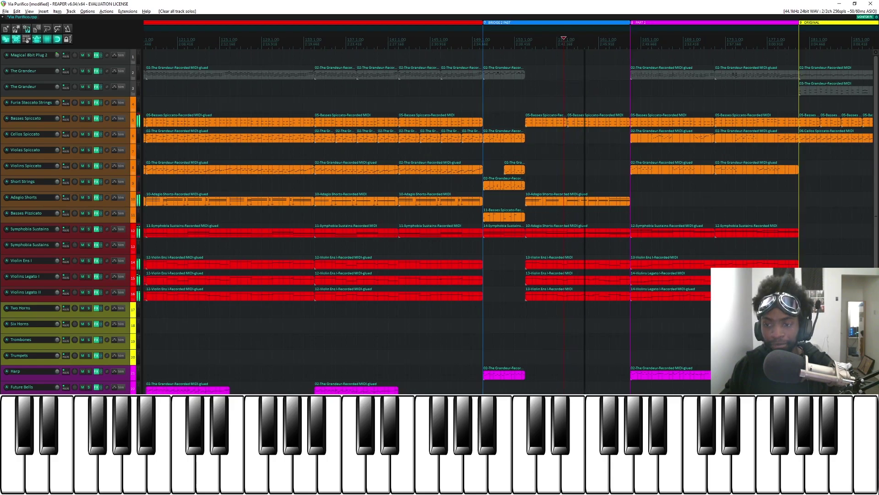
pyautogui.hscroll(10, 508, 206)
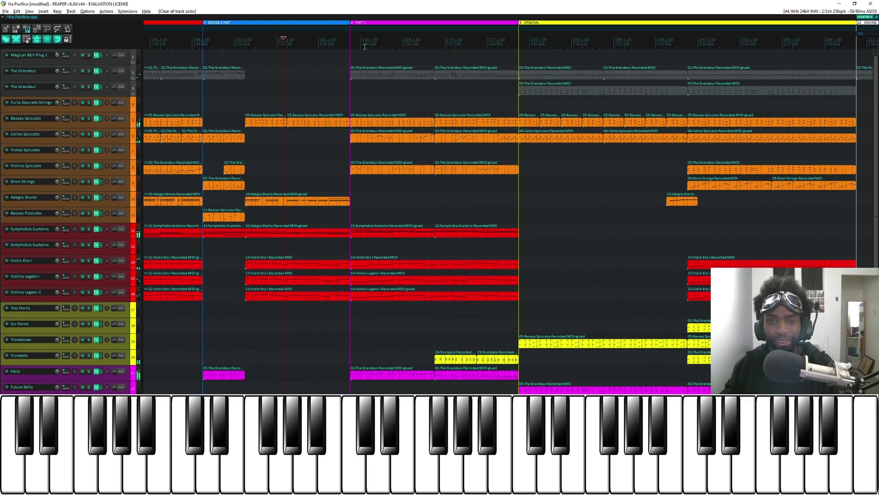
# Move to the PART 2 marker, then play from just before the trumpets enter
pyautogui.click(349, 41)
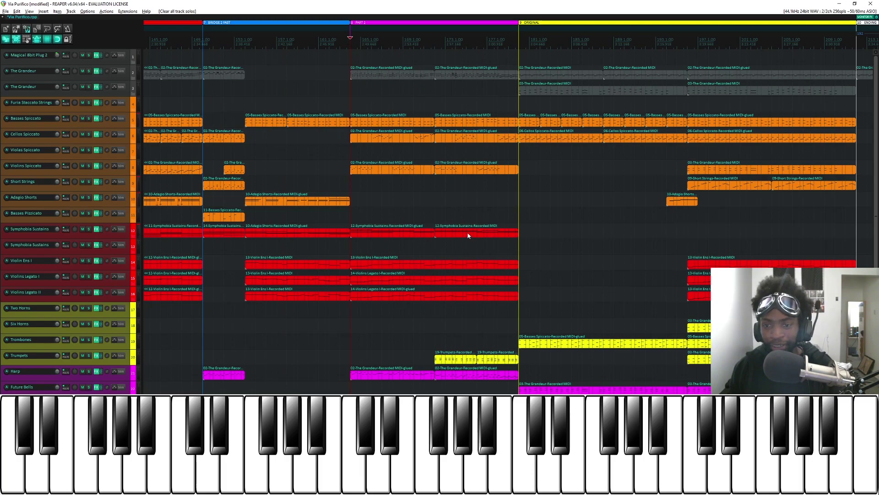
pyautogui.scroll(-4, 381, 138)
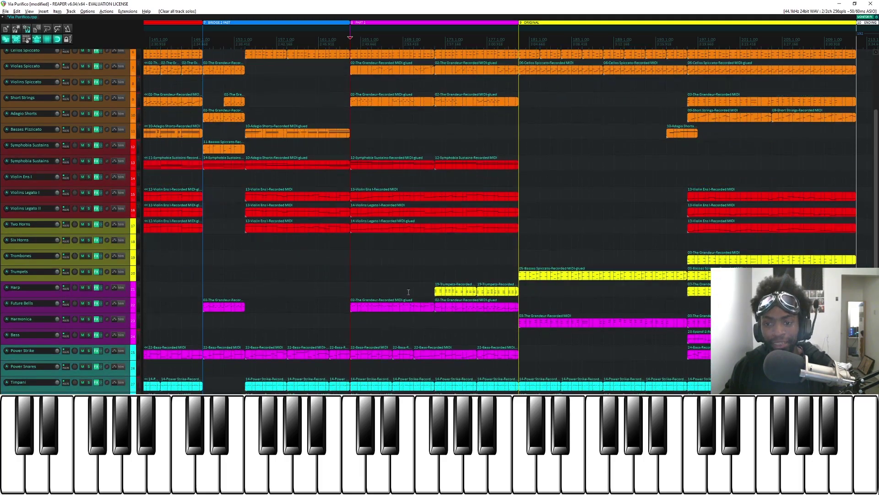
pyautogui.scroll(4, 389, 271)
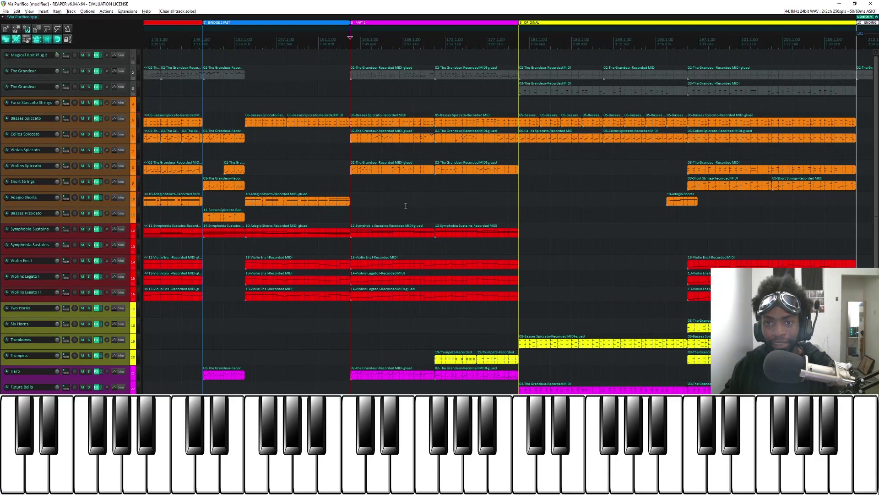
pyautogui.scroll(-3, 406, 206)
pyautogui.scroll(3, 421, 87)
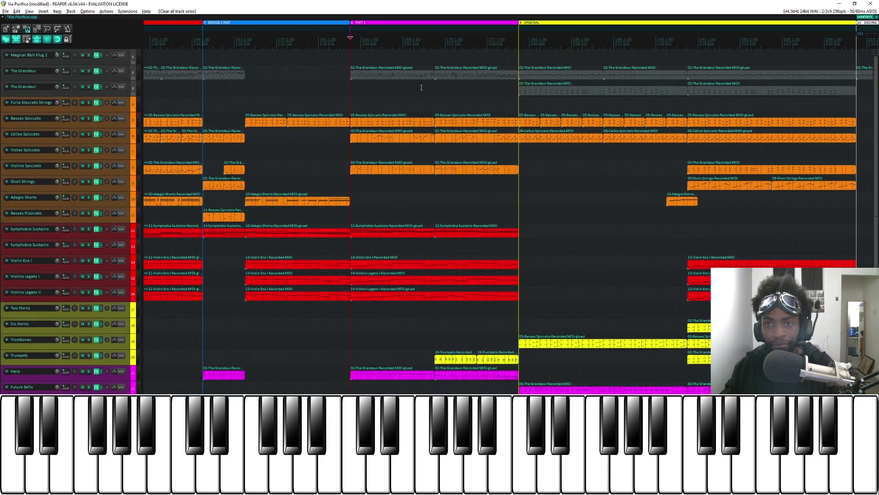
pyautogui.click(430, 40)
pyautogui.press('space')
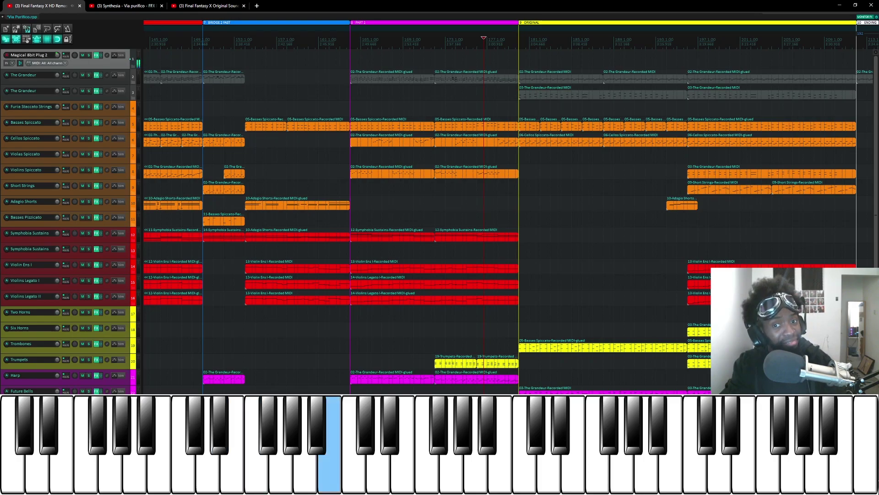
# Refocus REAPER, resume playback late in PART 2, and follow it into the ORIGINAL section
pyautogui.click(381, 321)
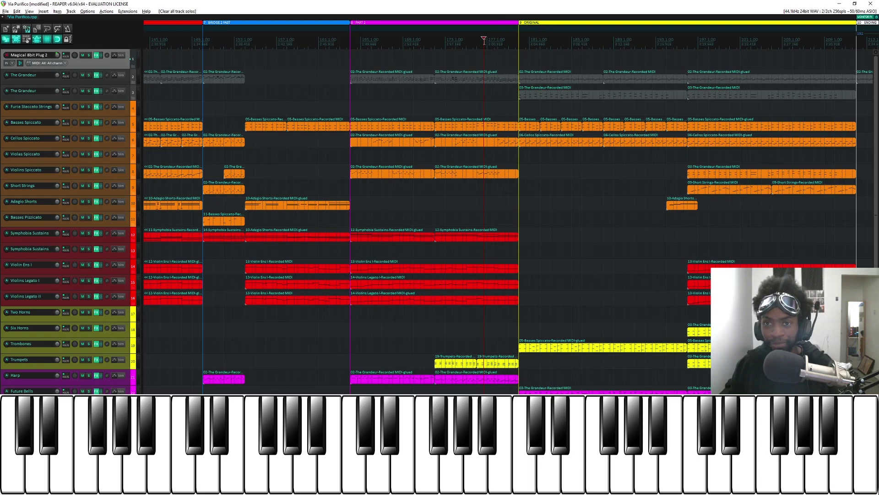
pyautogui.press('space')
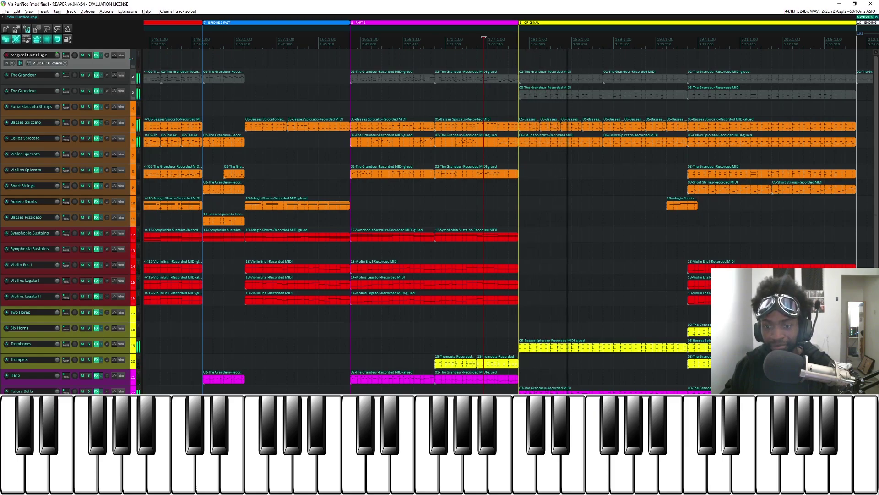
pyautogui.hscroll(5, 503, 219)
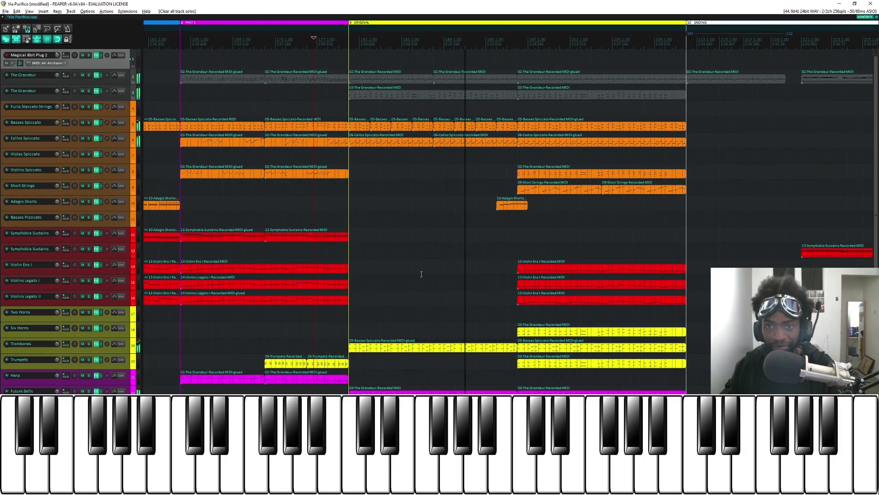
pyautogui.scroll(-3, 454, 311)
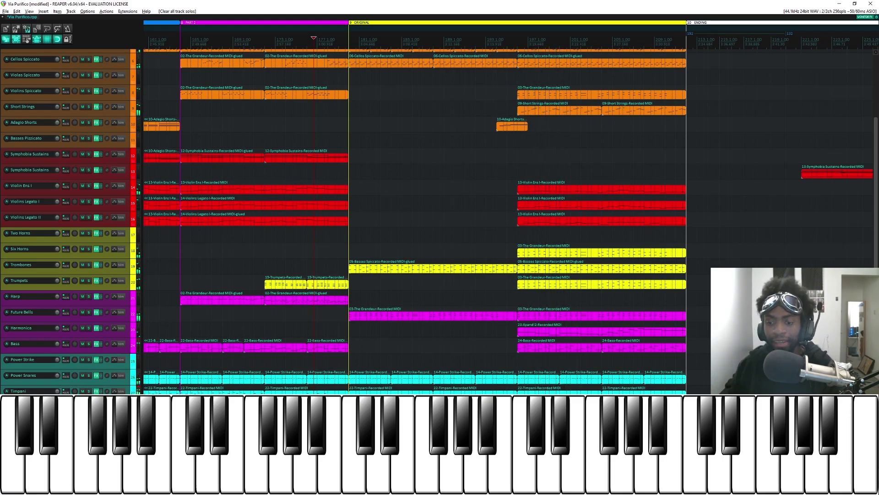
# Play the ENDING from the start of the final Symphobia Sustains chord
pyautogui.hscroll(5, 385, 84)
pyautogui.scroll(5, 386, 83)
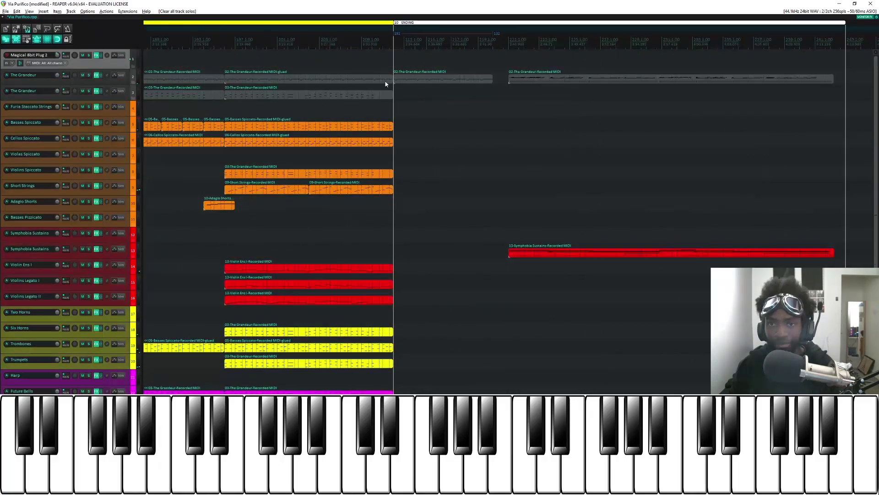
pyautogui.click(394, 44)
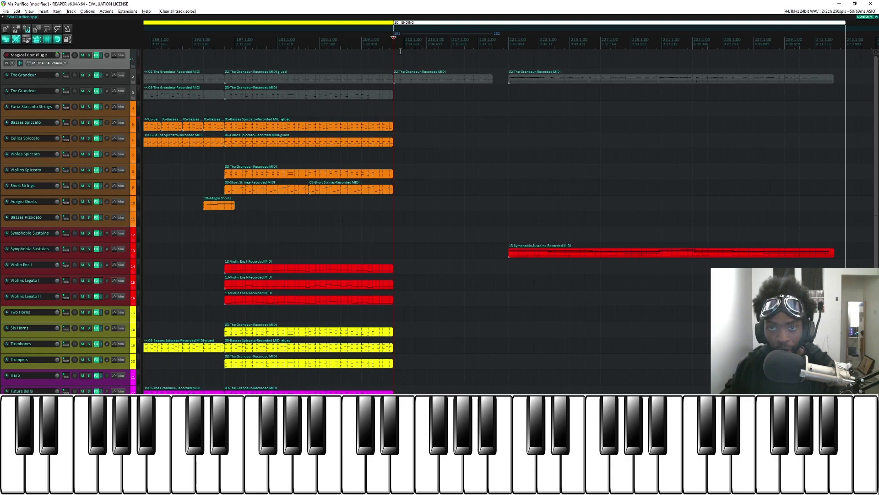
pyautogui.click(508, 42)
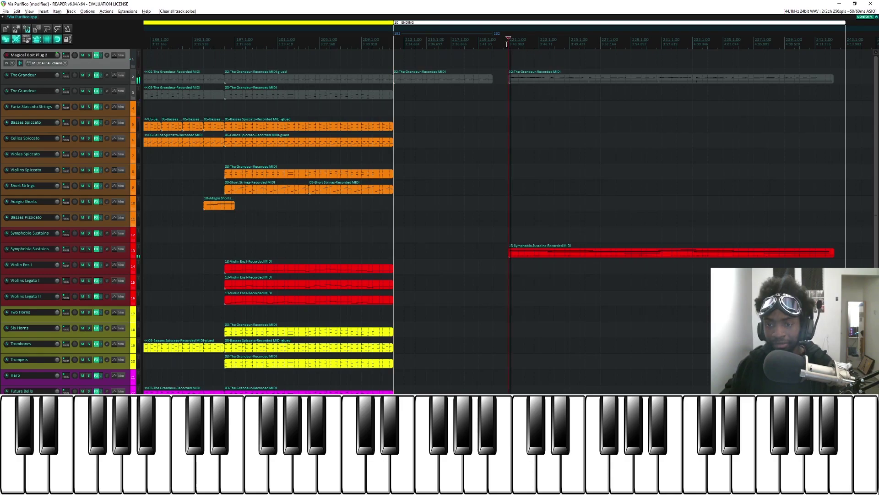
pyautogui.press('space')
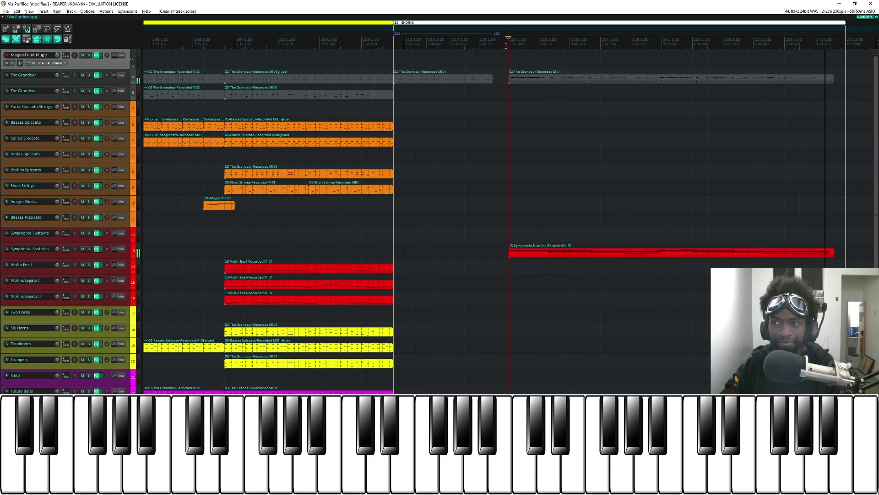
pyautogui.scroll(2, 488, 151)
# Jump back to the start of the project
pyautogui.scroll(-4, 480, 158)
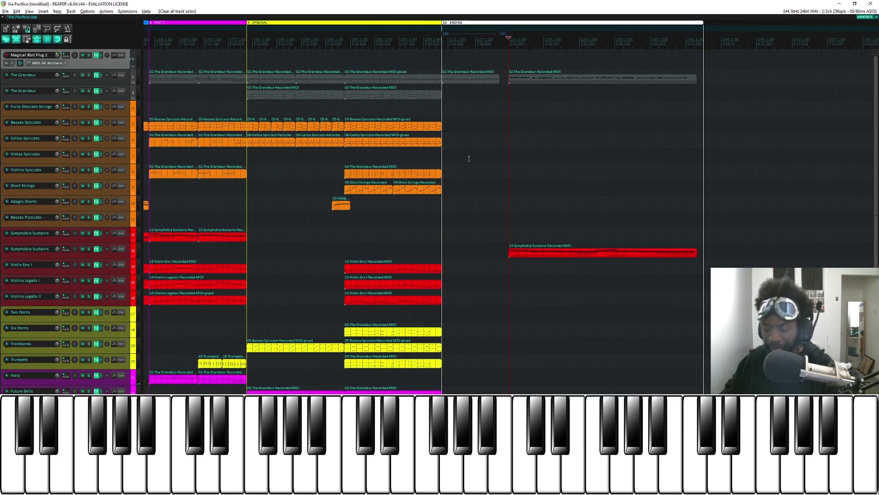
pyautogui.scroll(1, 469, 159)
pyautogui.press('Home')
pyautogui.scroll(-3, 459, 175)
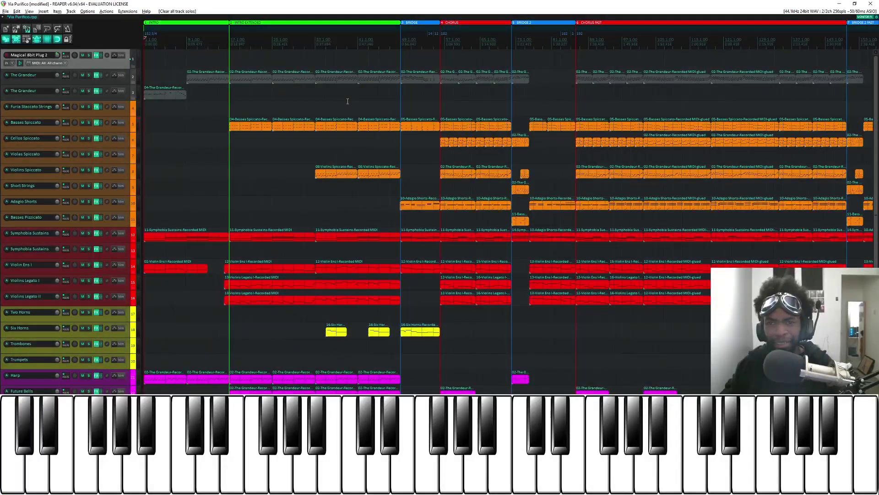
# Move the play position from the BRIDGE marker to the second section's start
pyautogui.click(403, 42)
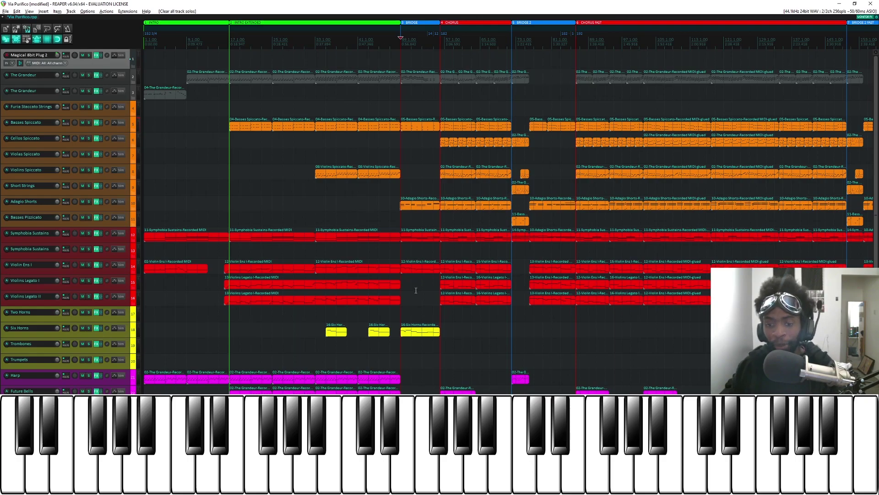
pyautogui.hscroll(5, 676, 73)
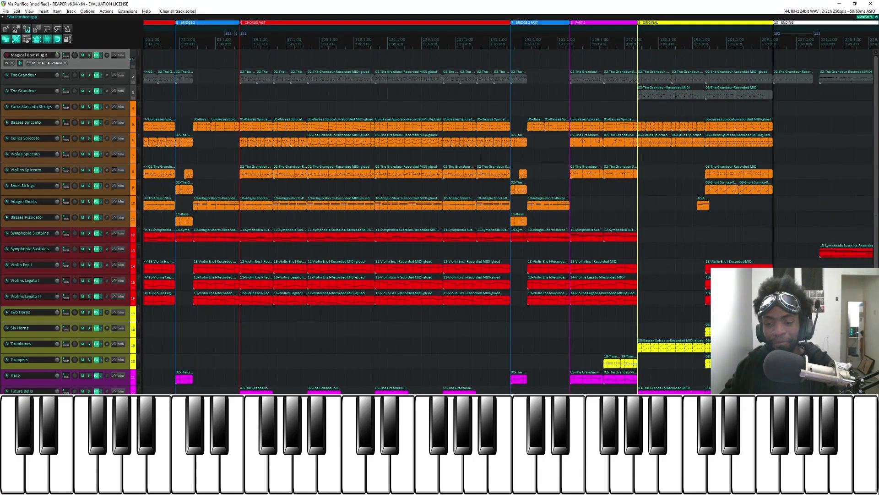
pyautogui.hscroll(-5, 509, 206)
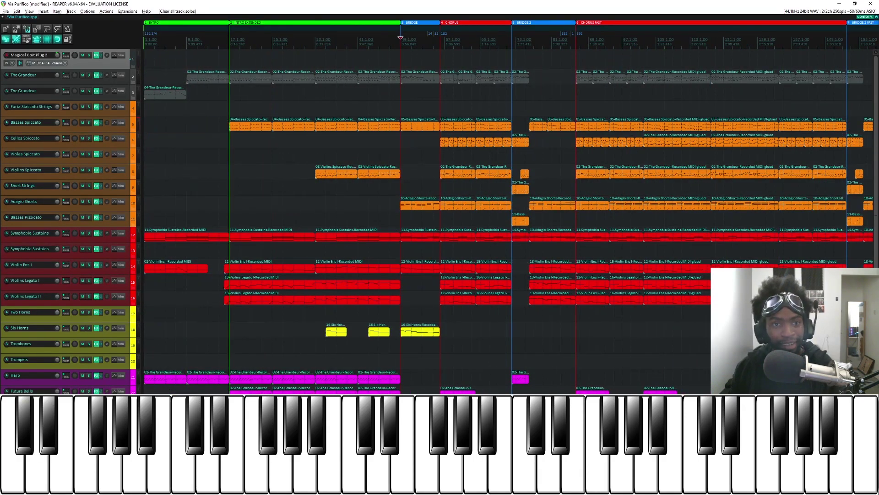
pyautogui.click(230, 41)
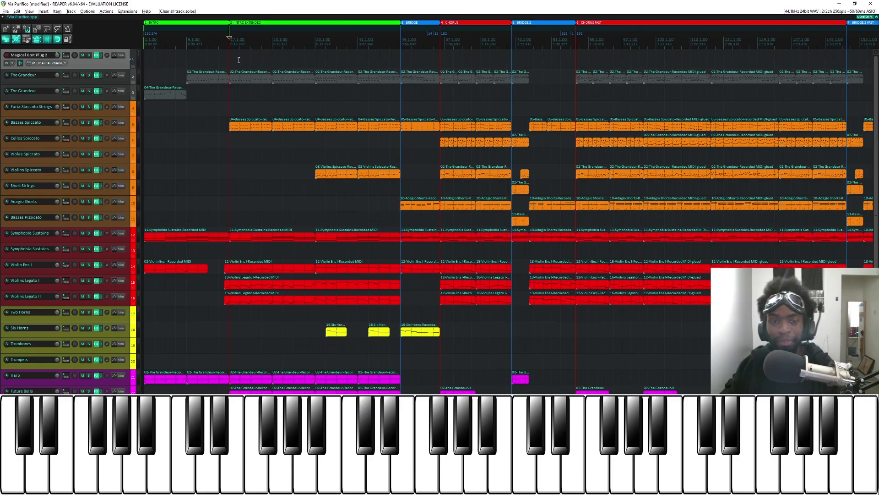